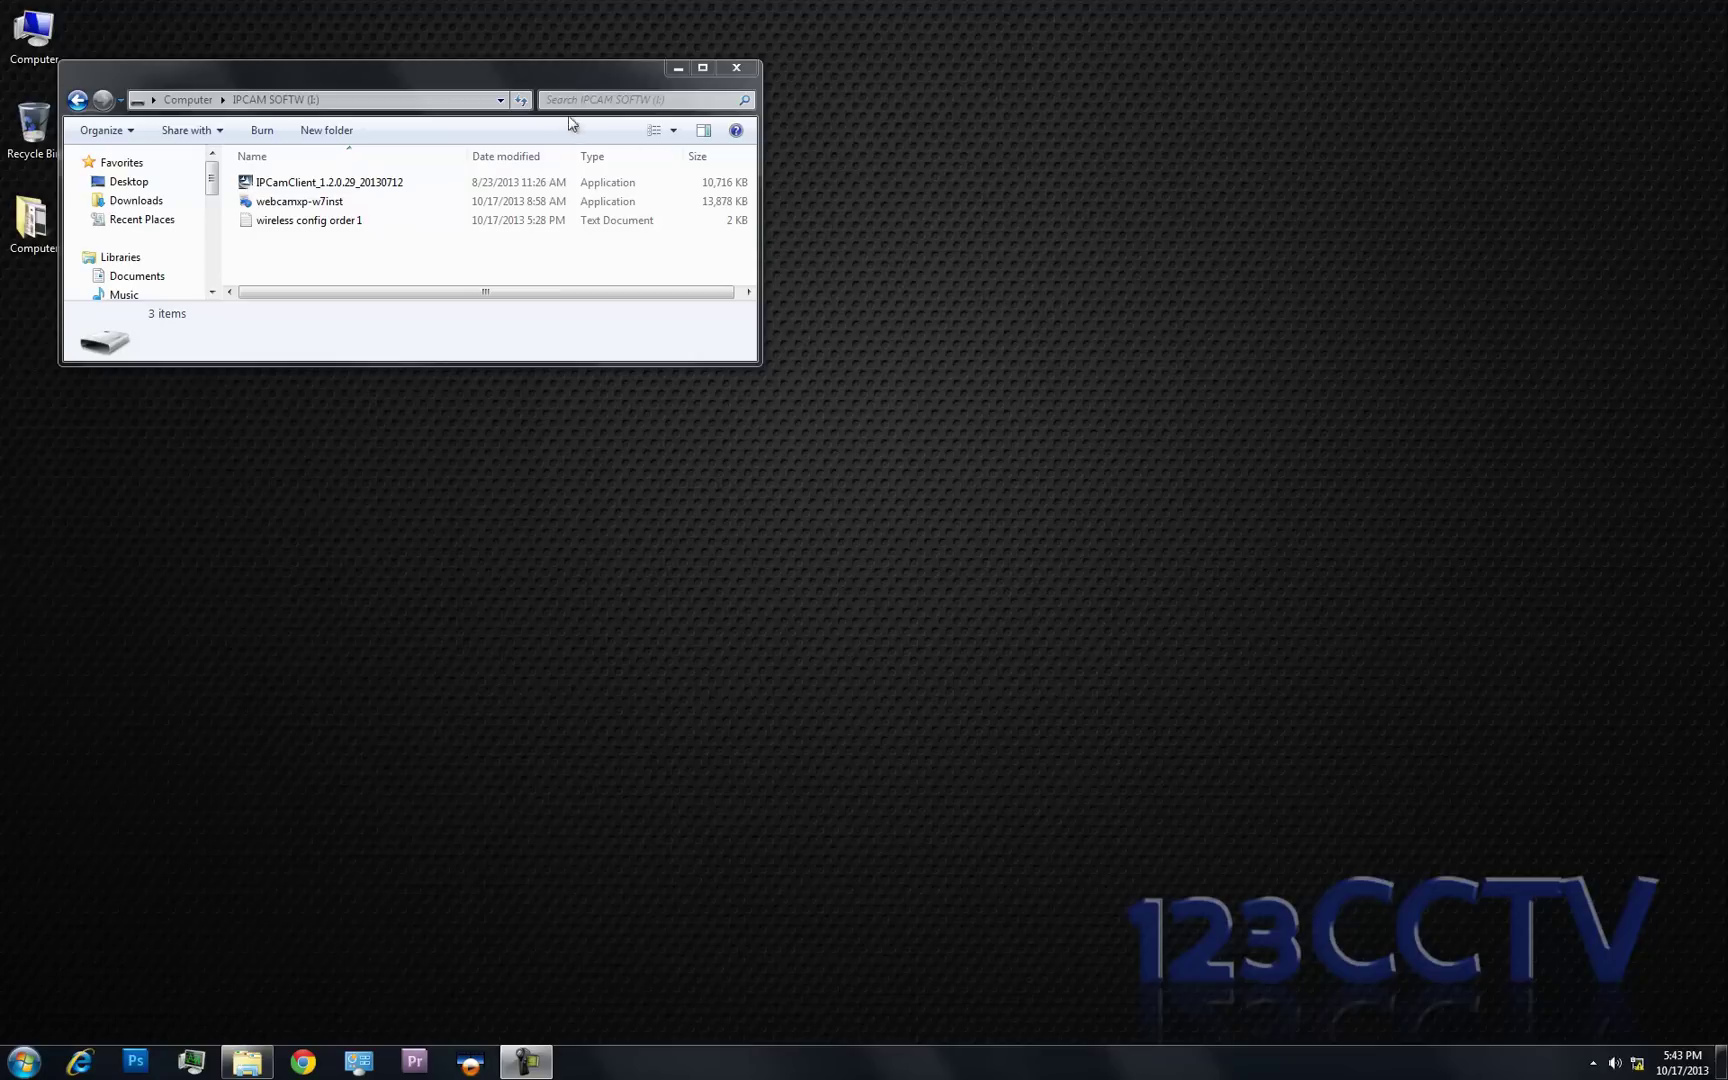
Open the wireless config order 1 notes in Notepad and select CAM3's IP 192.168.1.123.
{"action": "left_click_drag", "start_coordinate": [510, 78], "coordinate": [590, 59]}
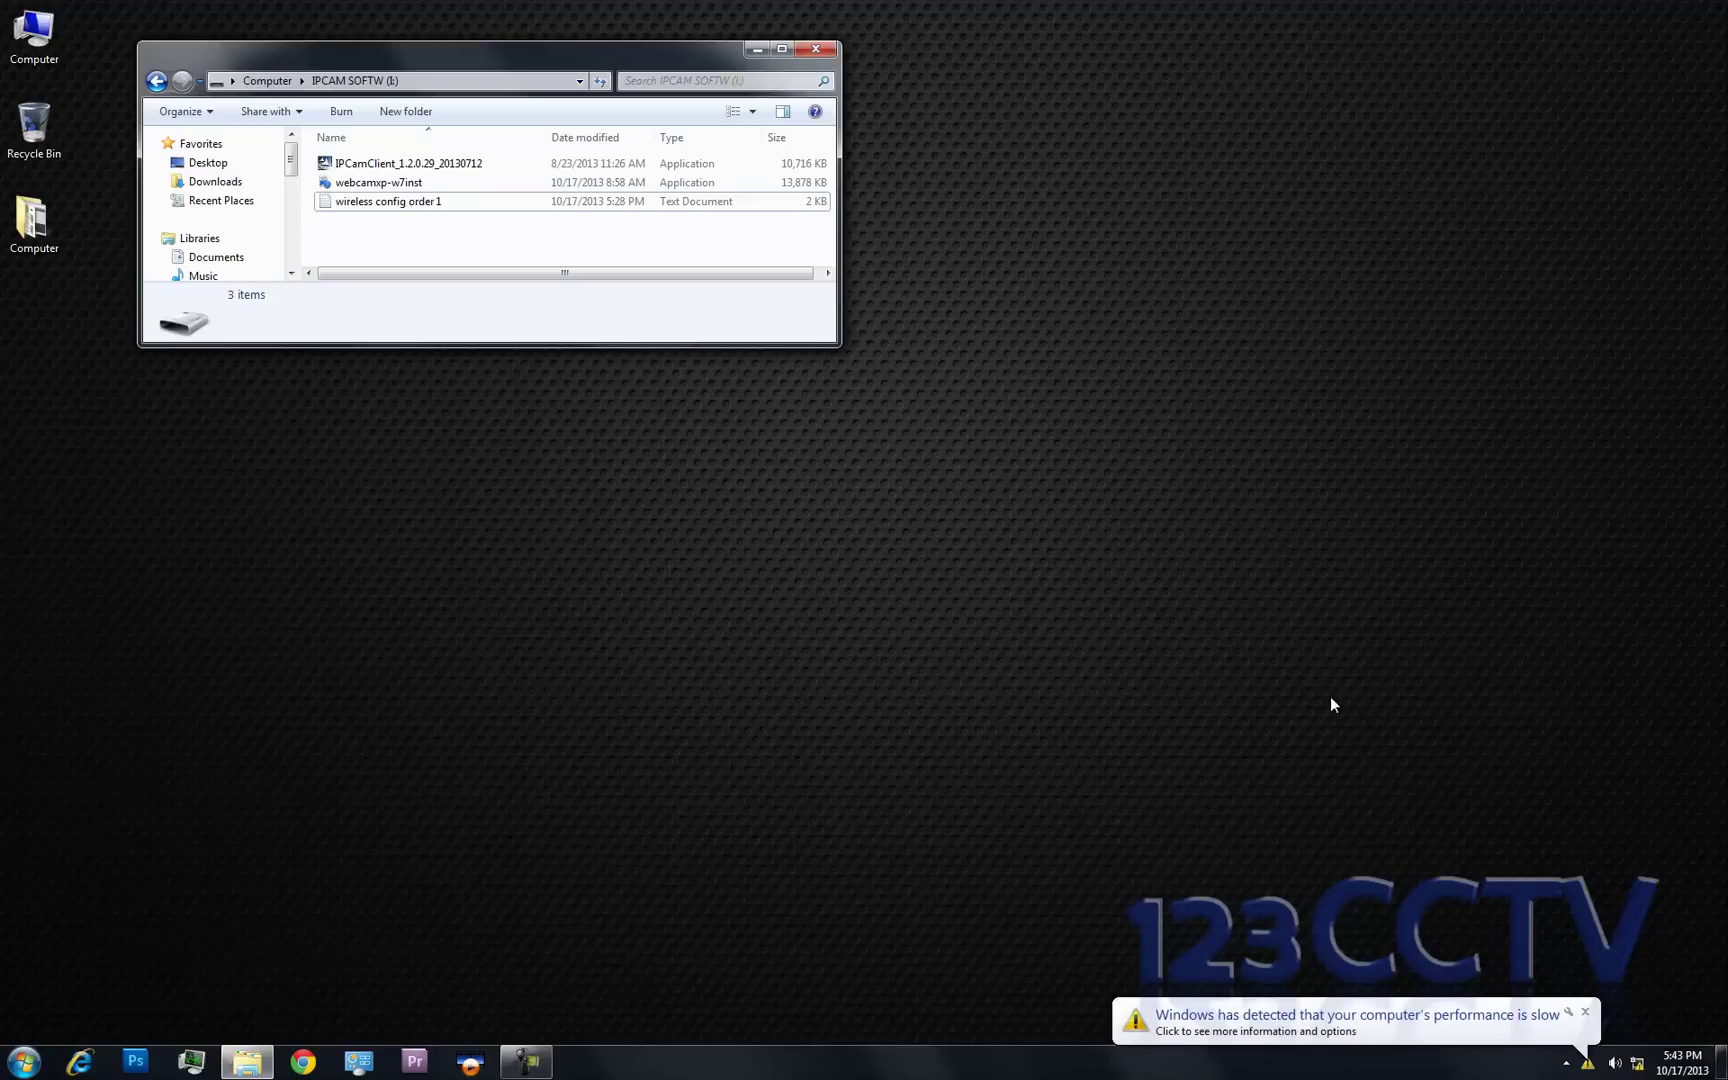
{"action": "left_click", "coordinate": [1585, 1012]}
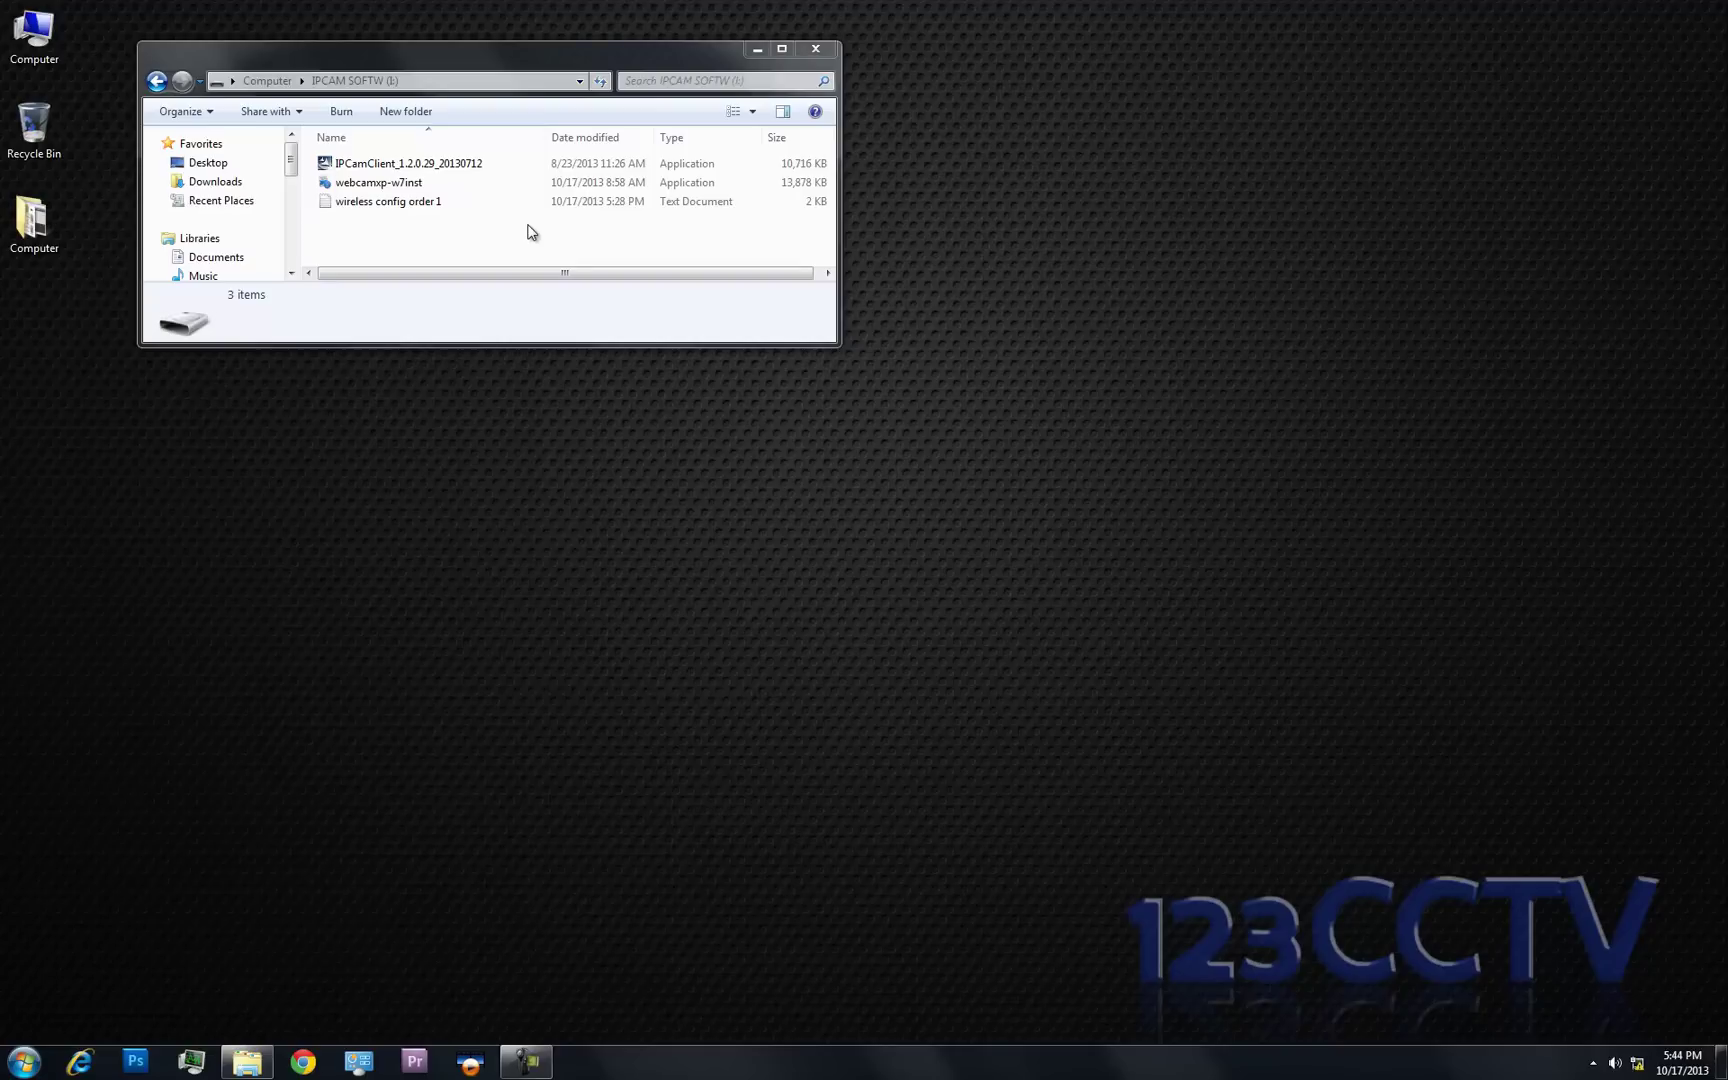
{"action": "double_click", "coordinate": [484, 207]}
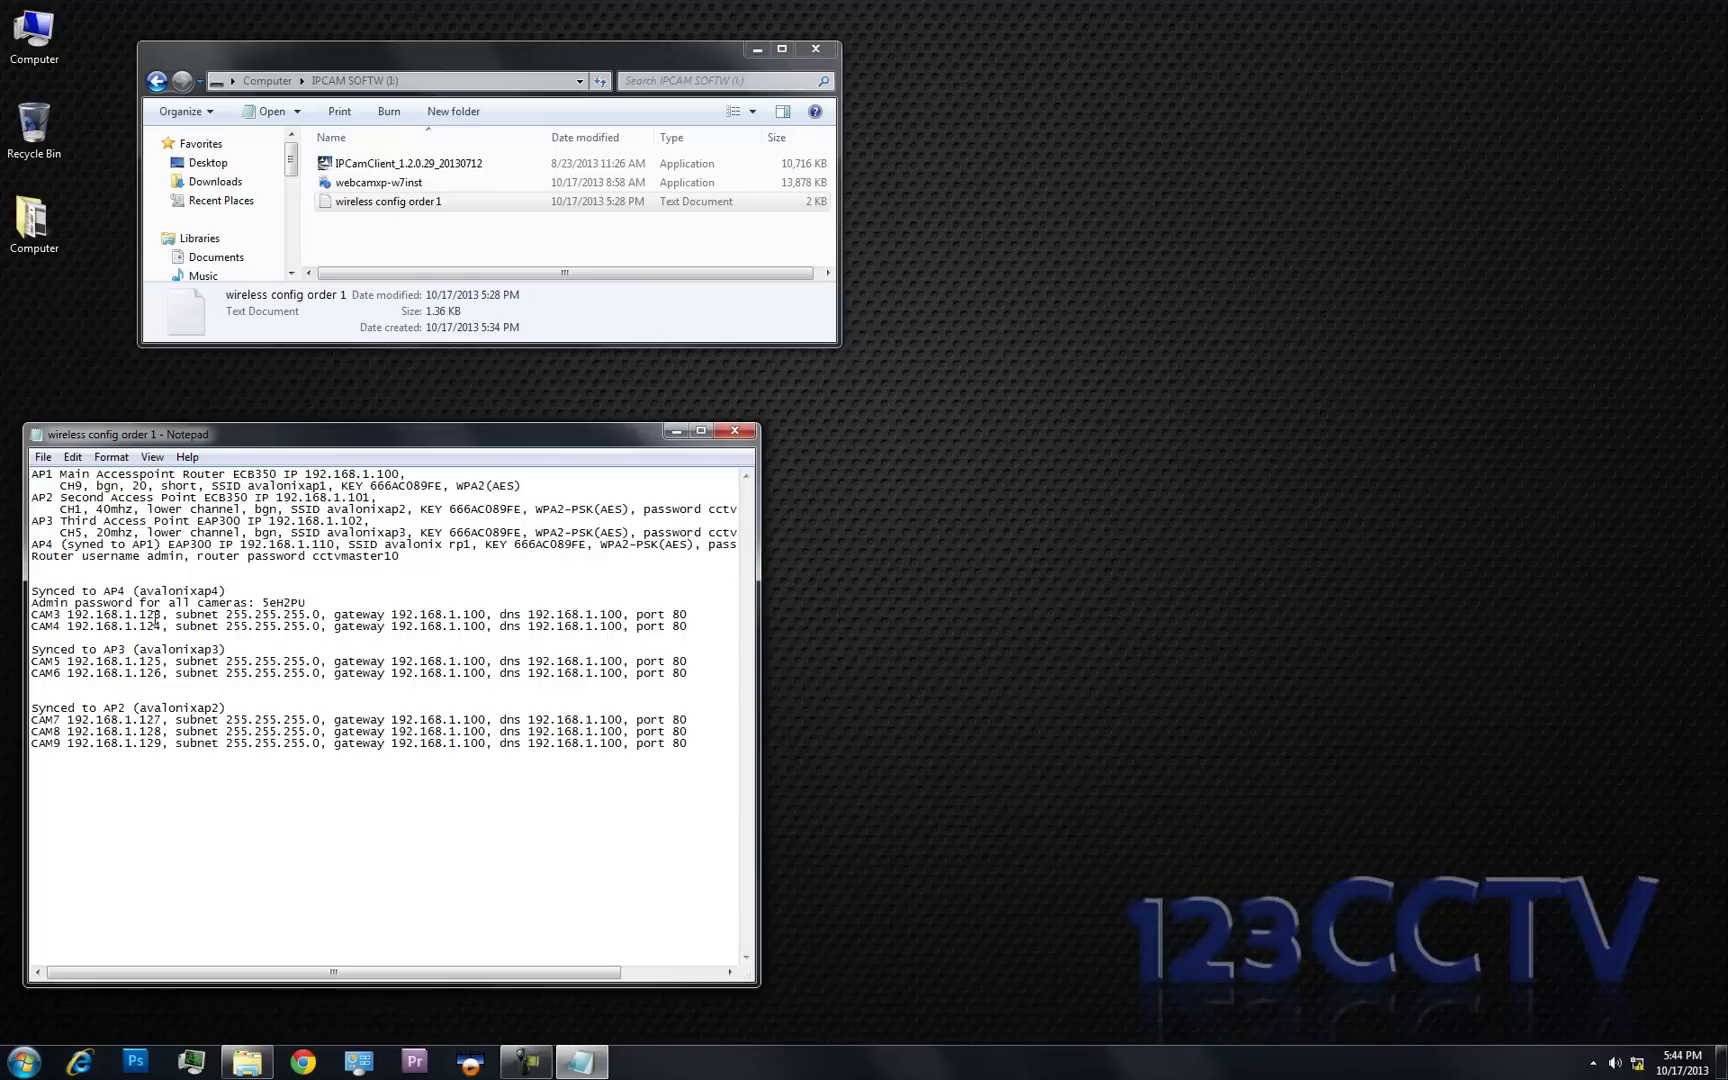
{"action": "left_click_drag", "start_coordinate": [159, 615], "coordinate": [67, 615]}
Install IPCamClient with the Complete setup type, then select the new IPCamClient and RecFPlayer shortcuts.
{"action": "double_click", "coordinate": [384, 170]}
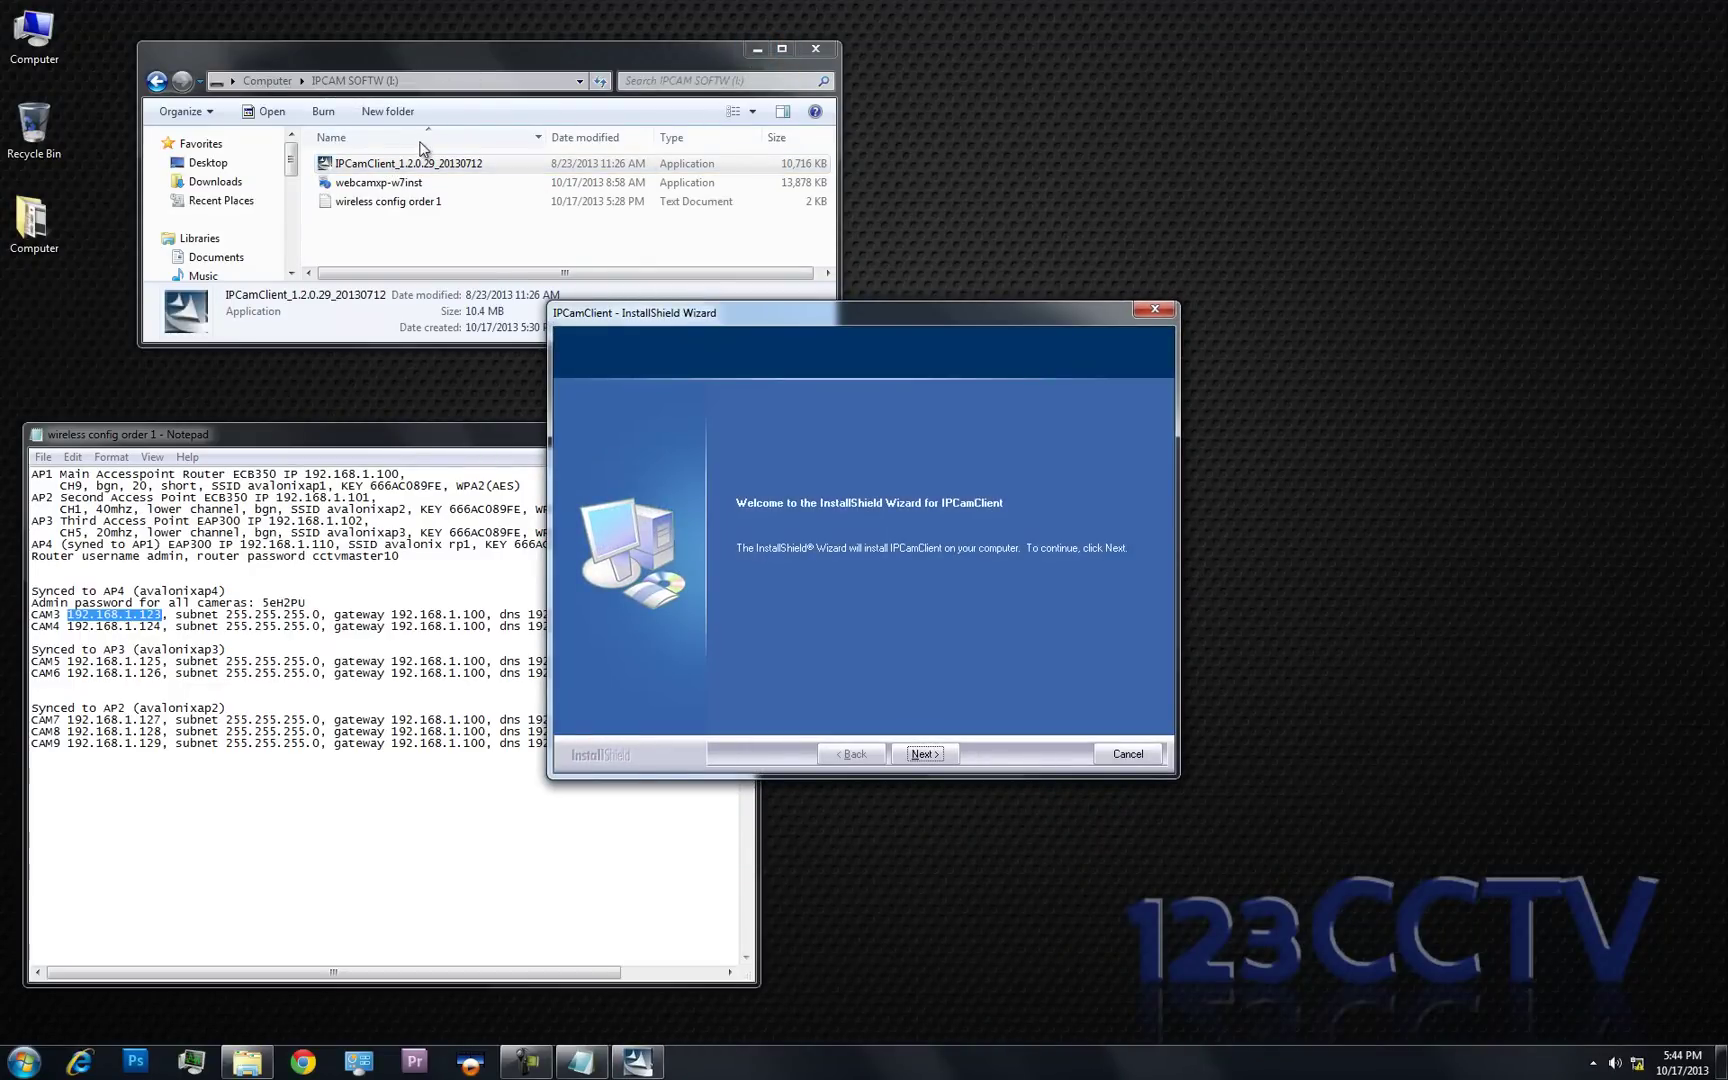
{"action": "left_click", "coordinate": [749, 51]}
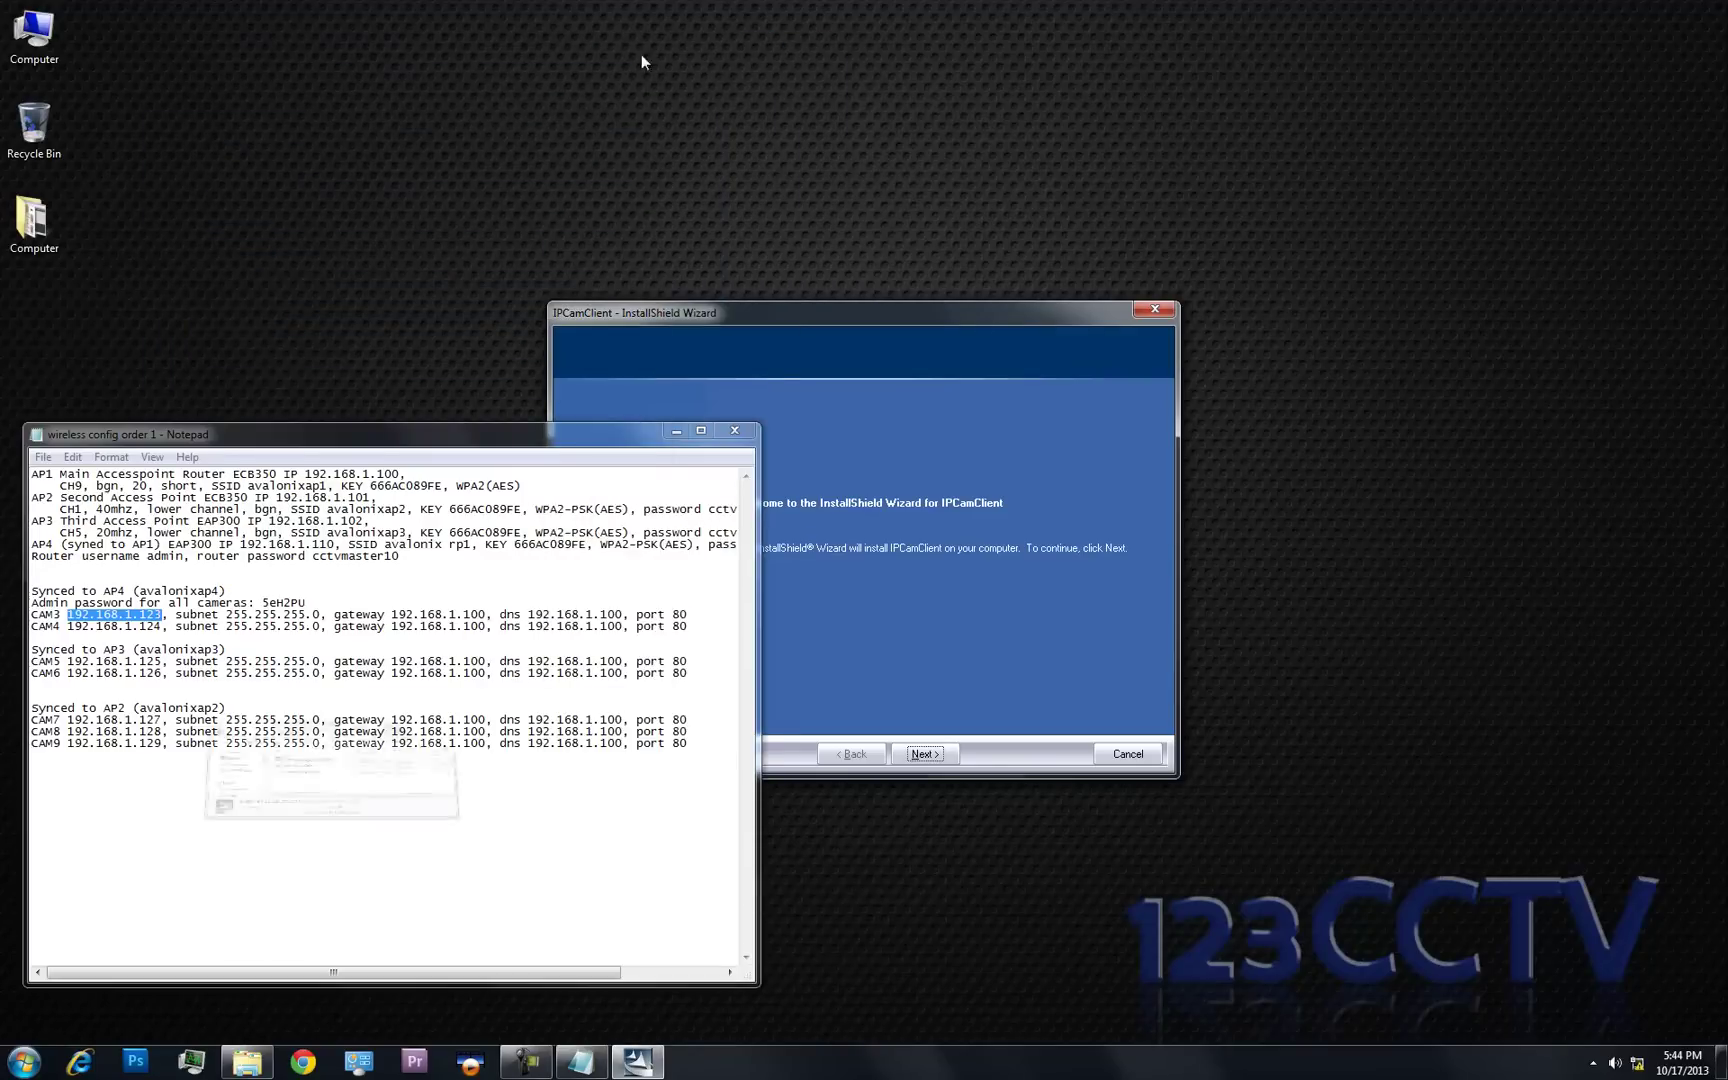
{"action": "left_click", "coordinate": [676, 431]}
{"action": "left_click", "coordinate": [936, 754]}
{"action": "left_click", "coordinate": [944, 752]}
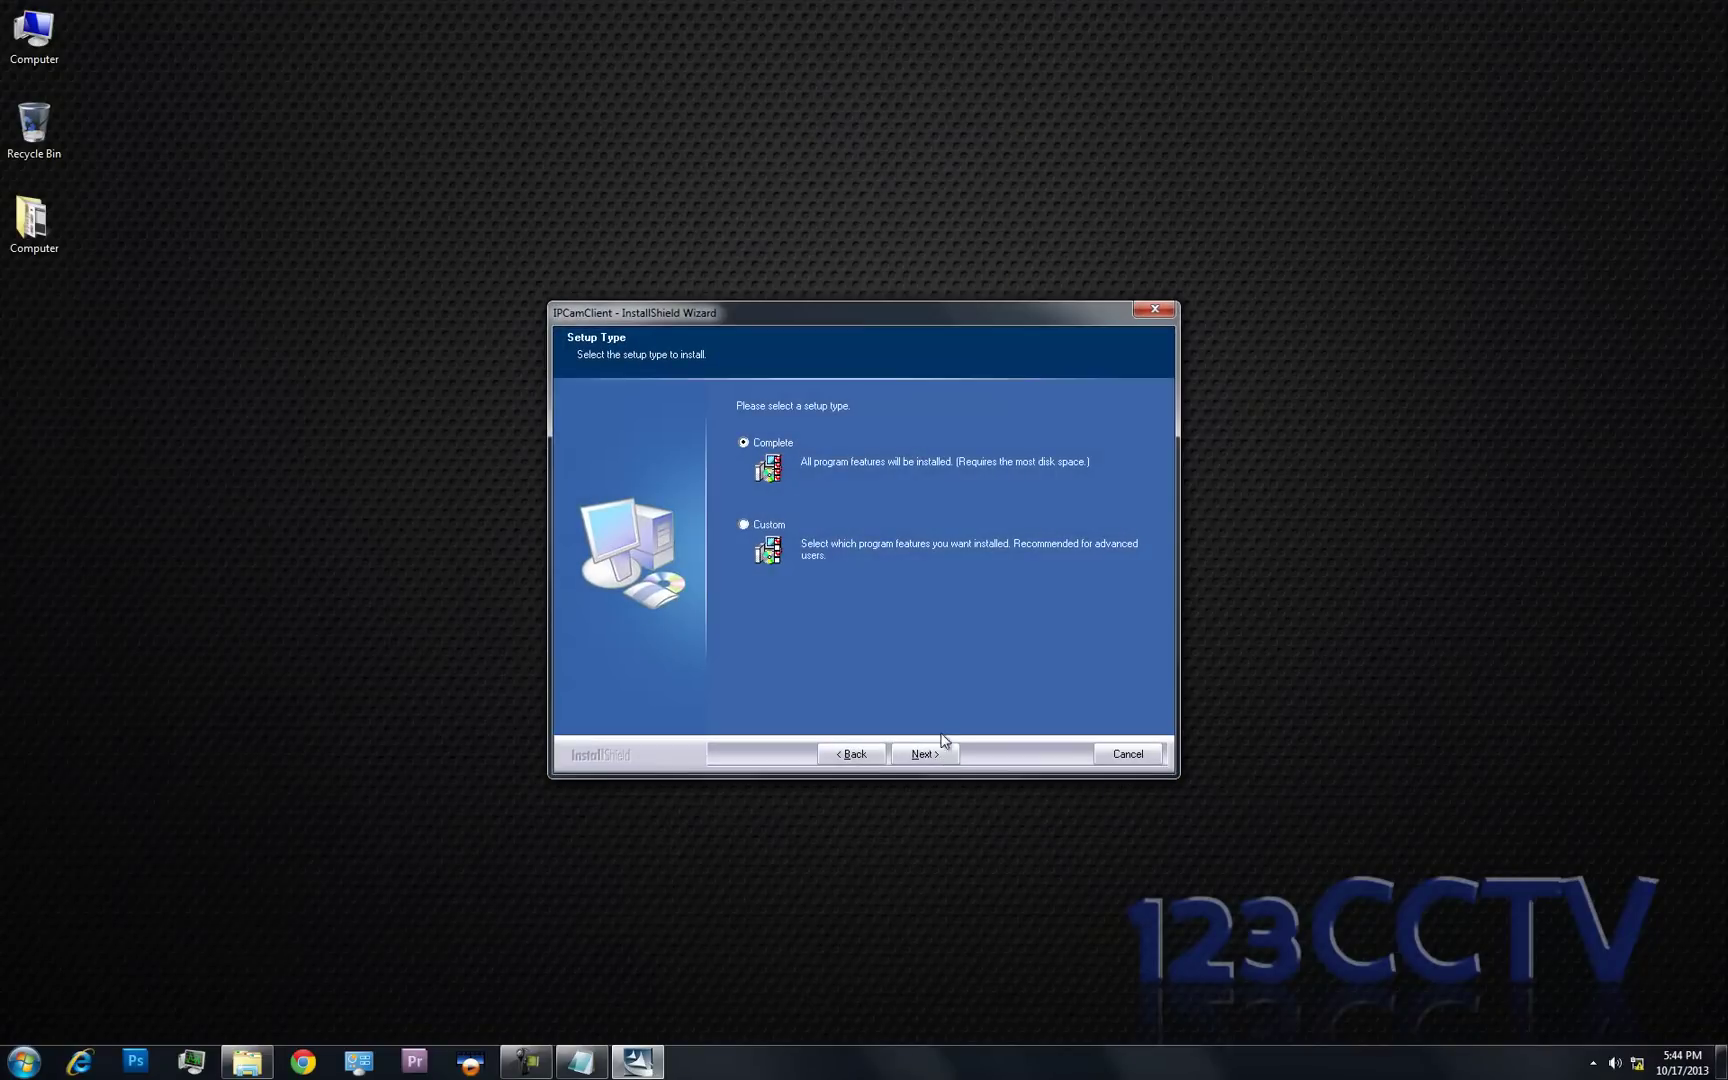
{"action": "left_click", "coordinate": [948, 753]}
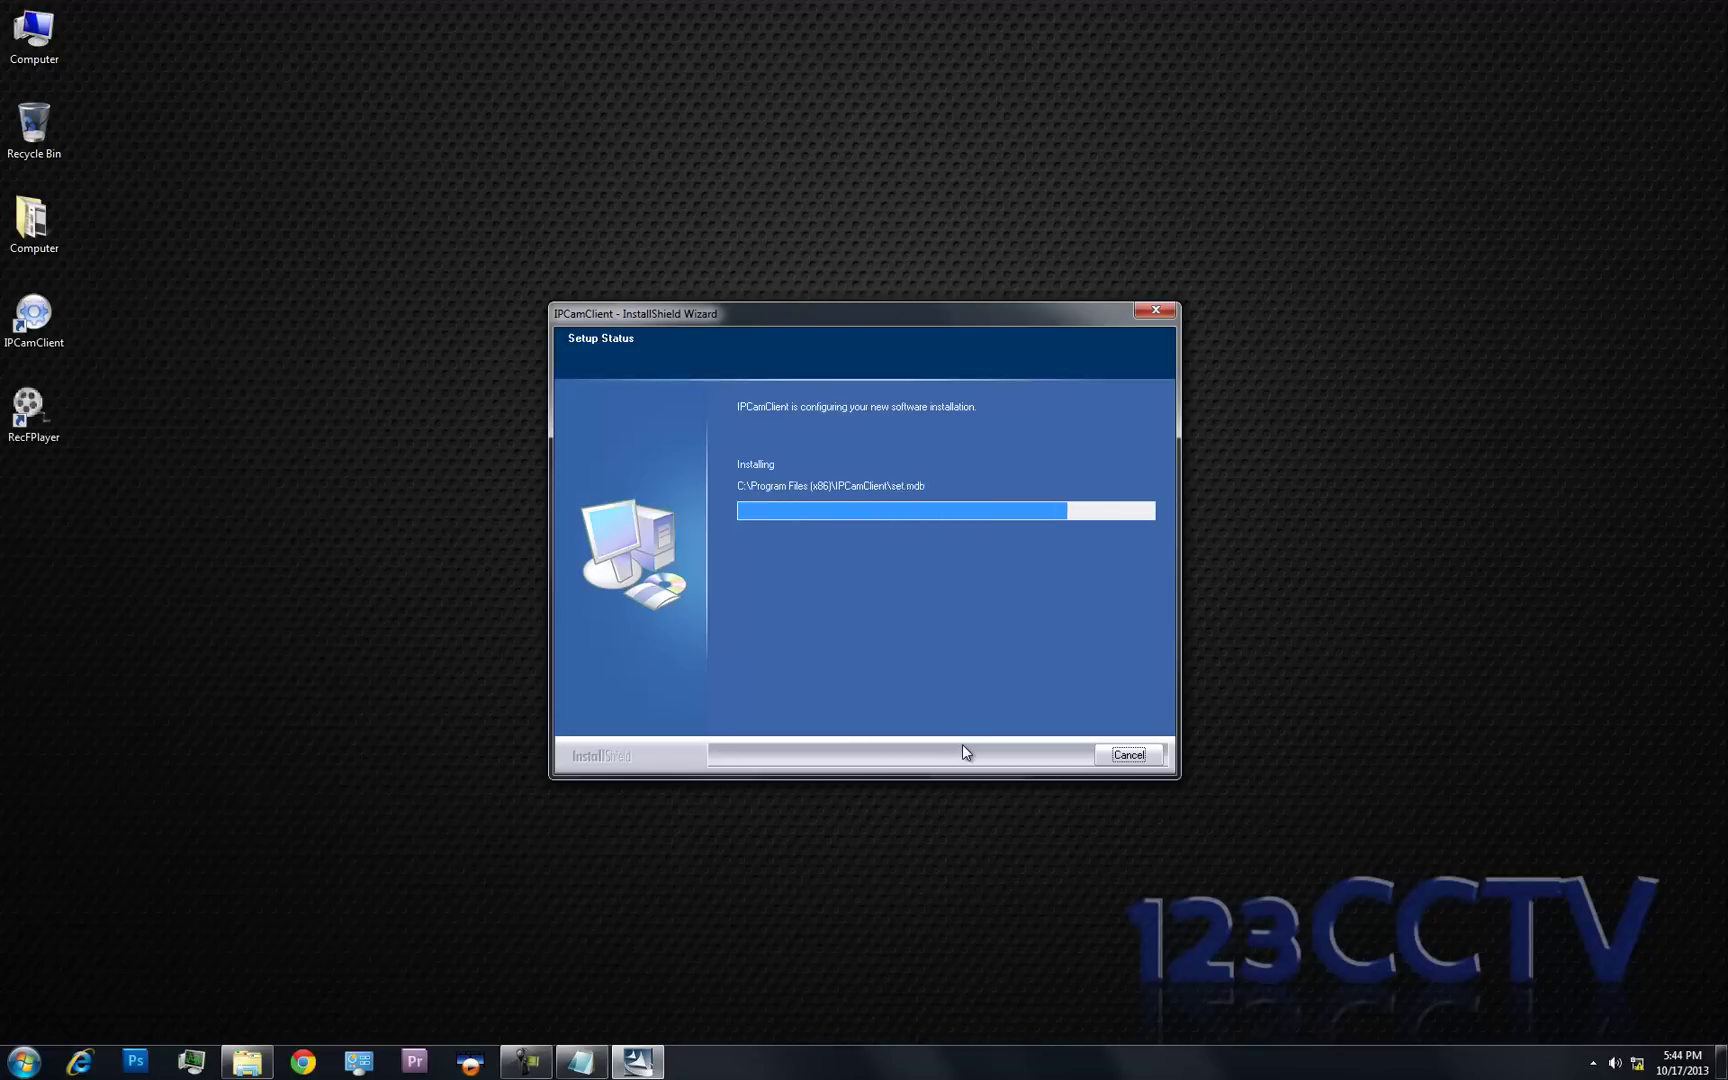
{"action": "left_click", "coordinate": [961, 748]}
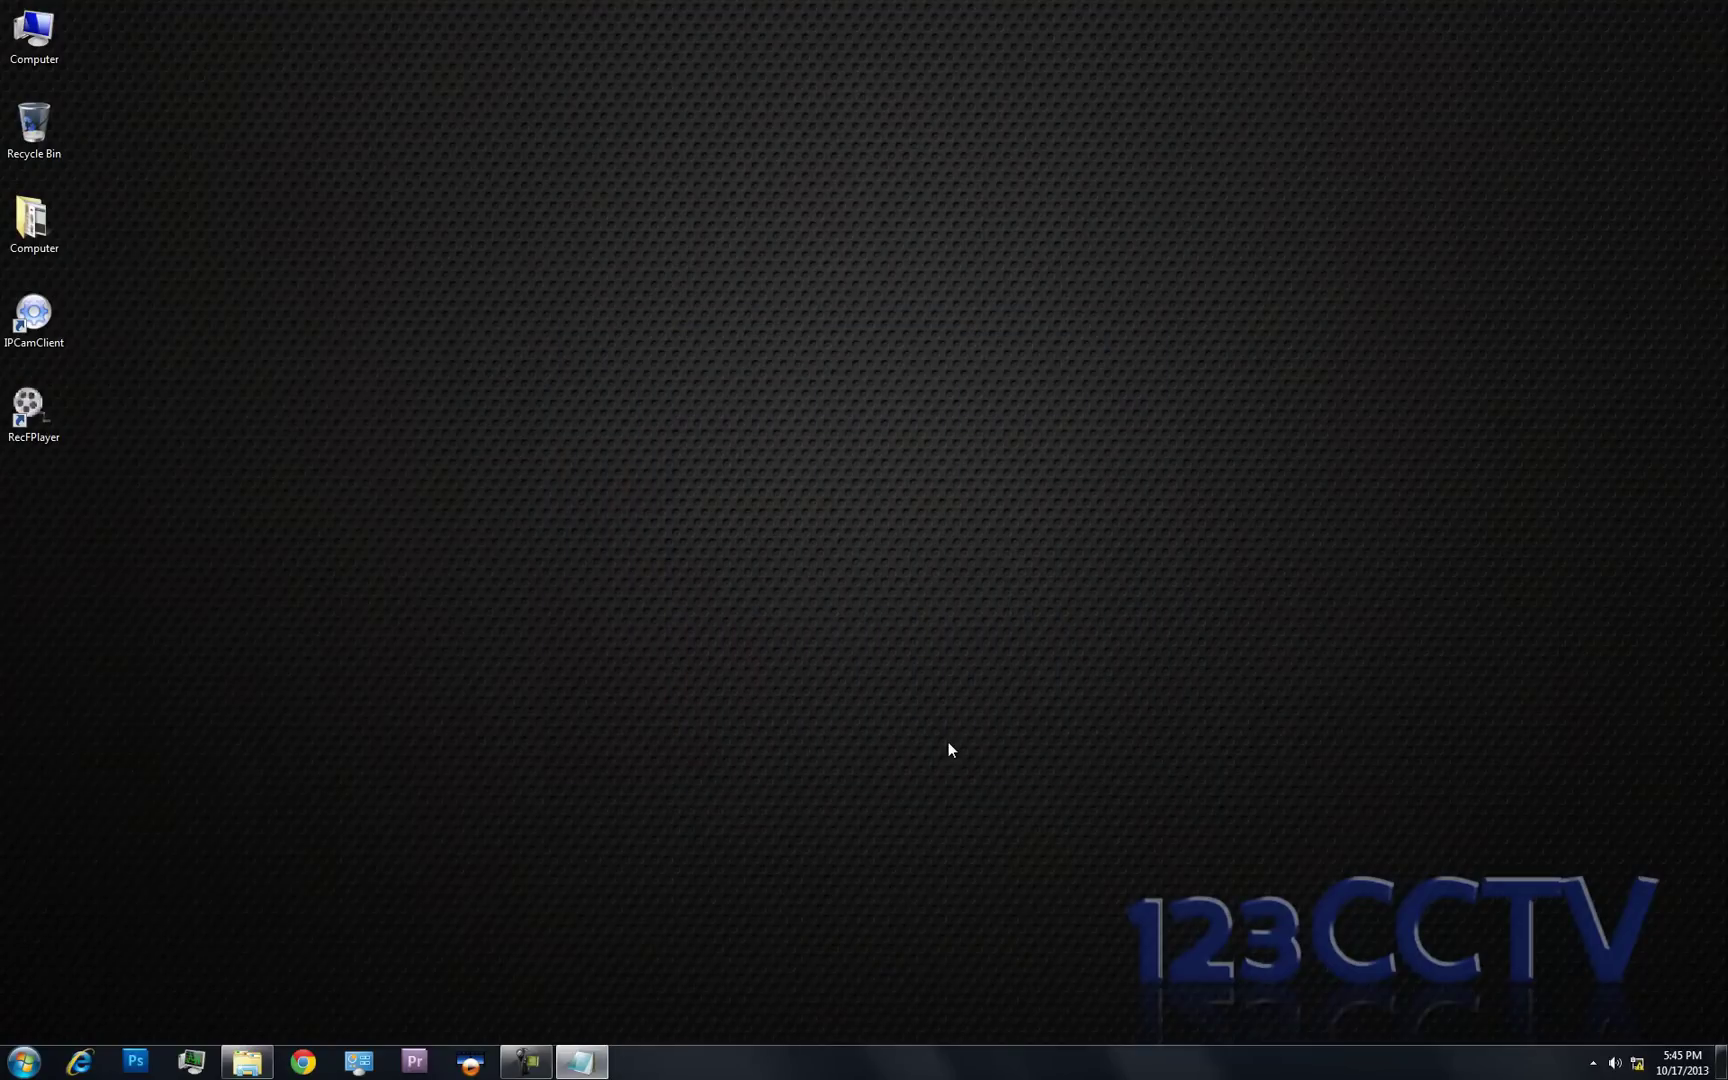
{"action": "left_click_drag", "start_coordinate": [100, 294], "coordinate": [2, 491]}
Launch IPCamClient, accept the login, select the MJPEG group and pick the middle-right grid tile.
{"action": "left_click", "coordinate": [297, 540]}
{"action": "double_click", "coordinate": [33, 314]}
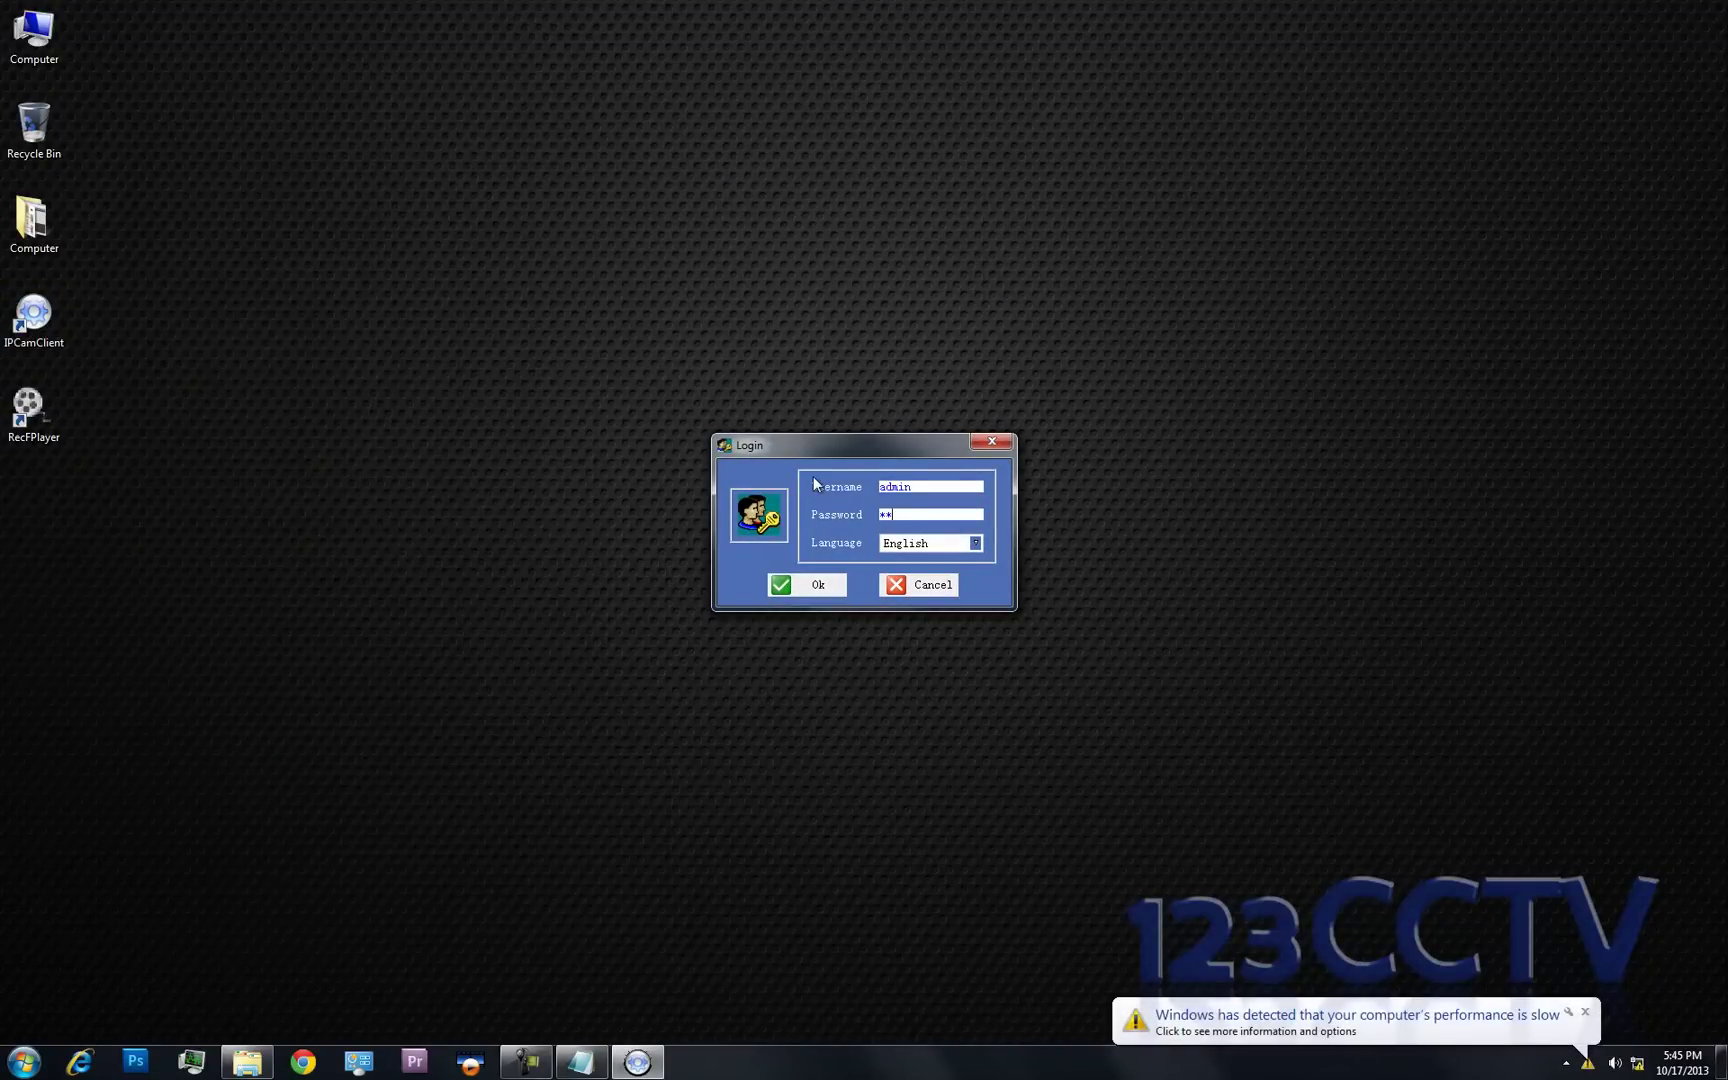
{"action": "key", "text": "Return"}
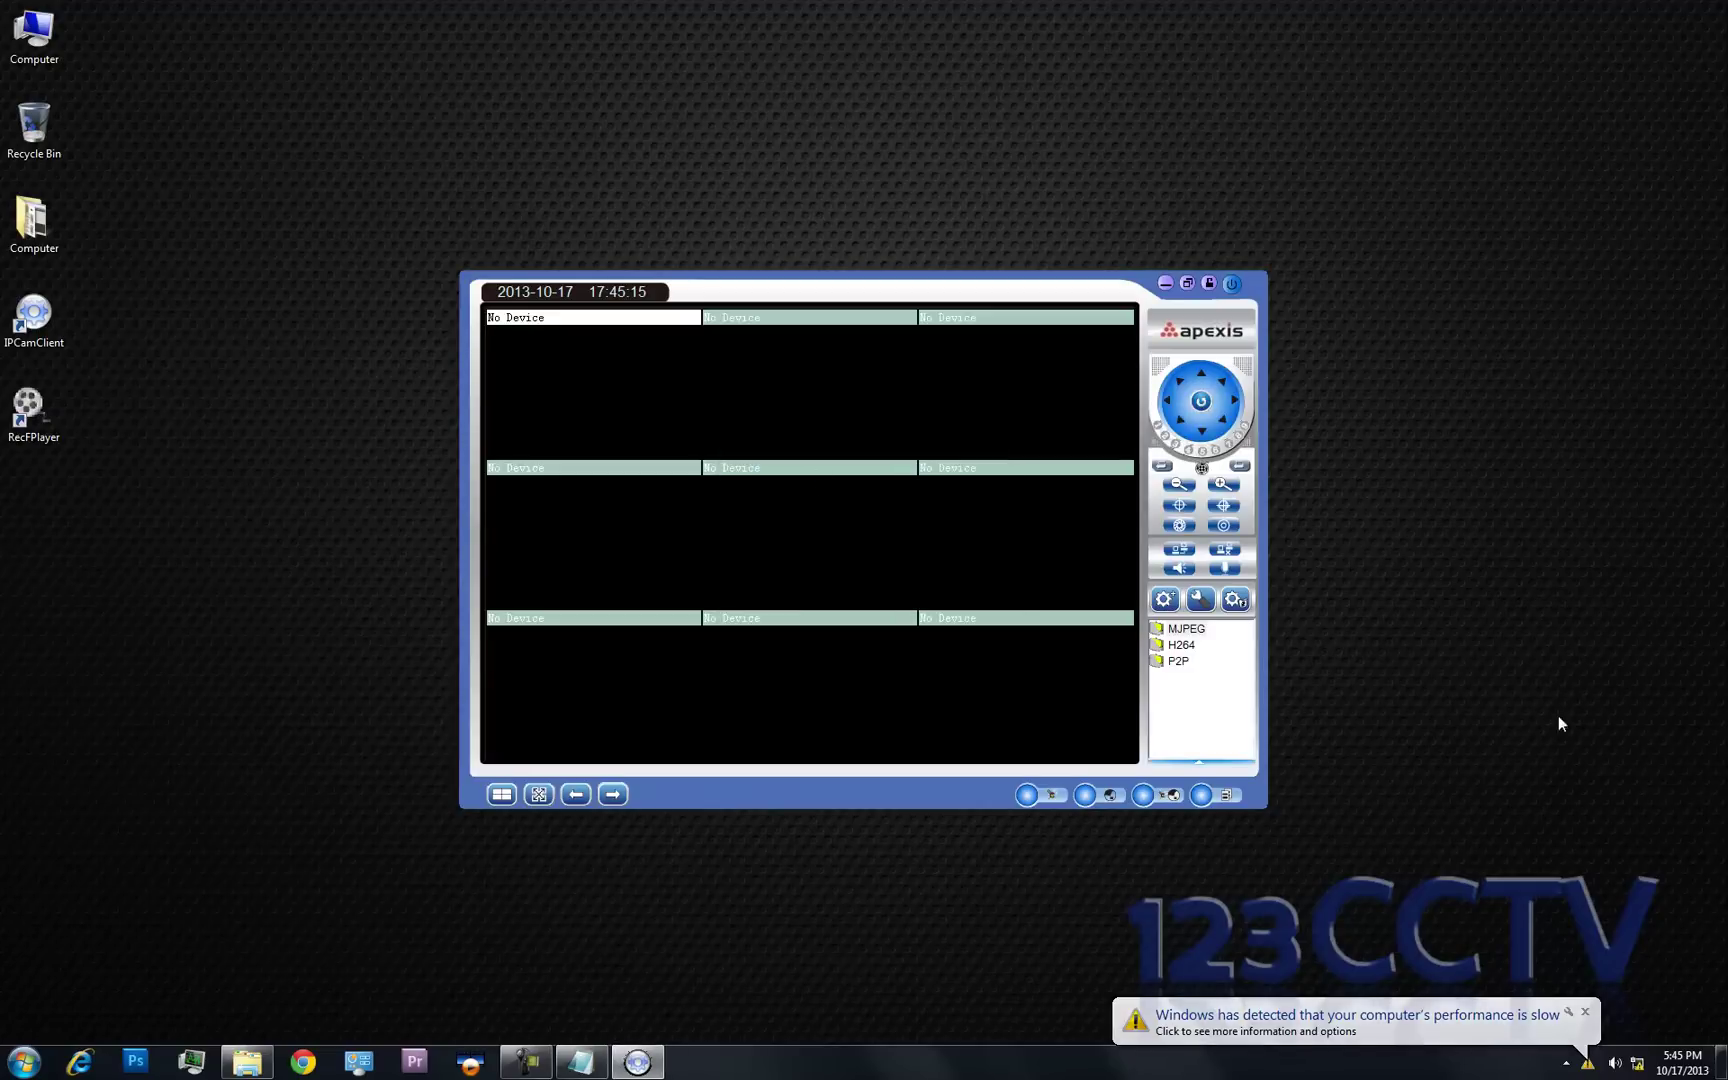
{"action": "left_click", "coordinate": [1585, 1011]}
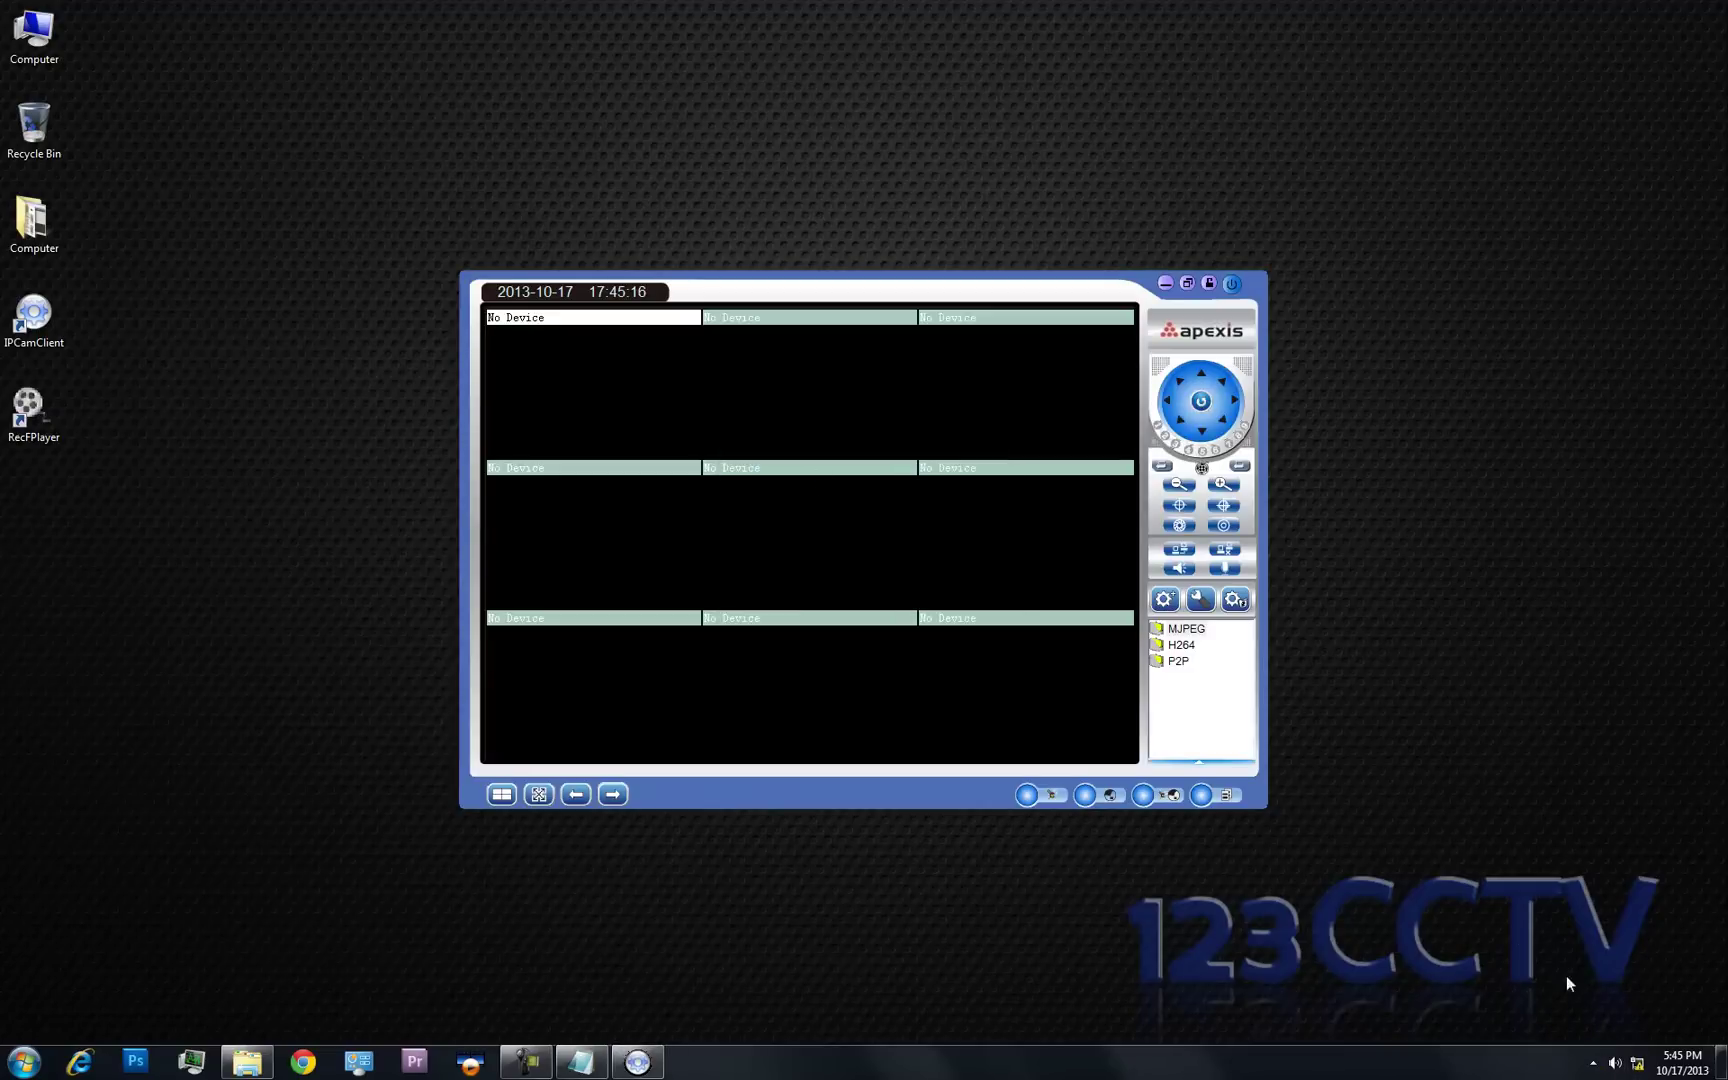
{"action": "left_click", "coordinate": [1173, 634]}
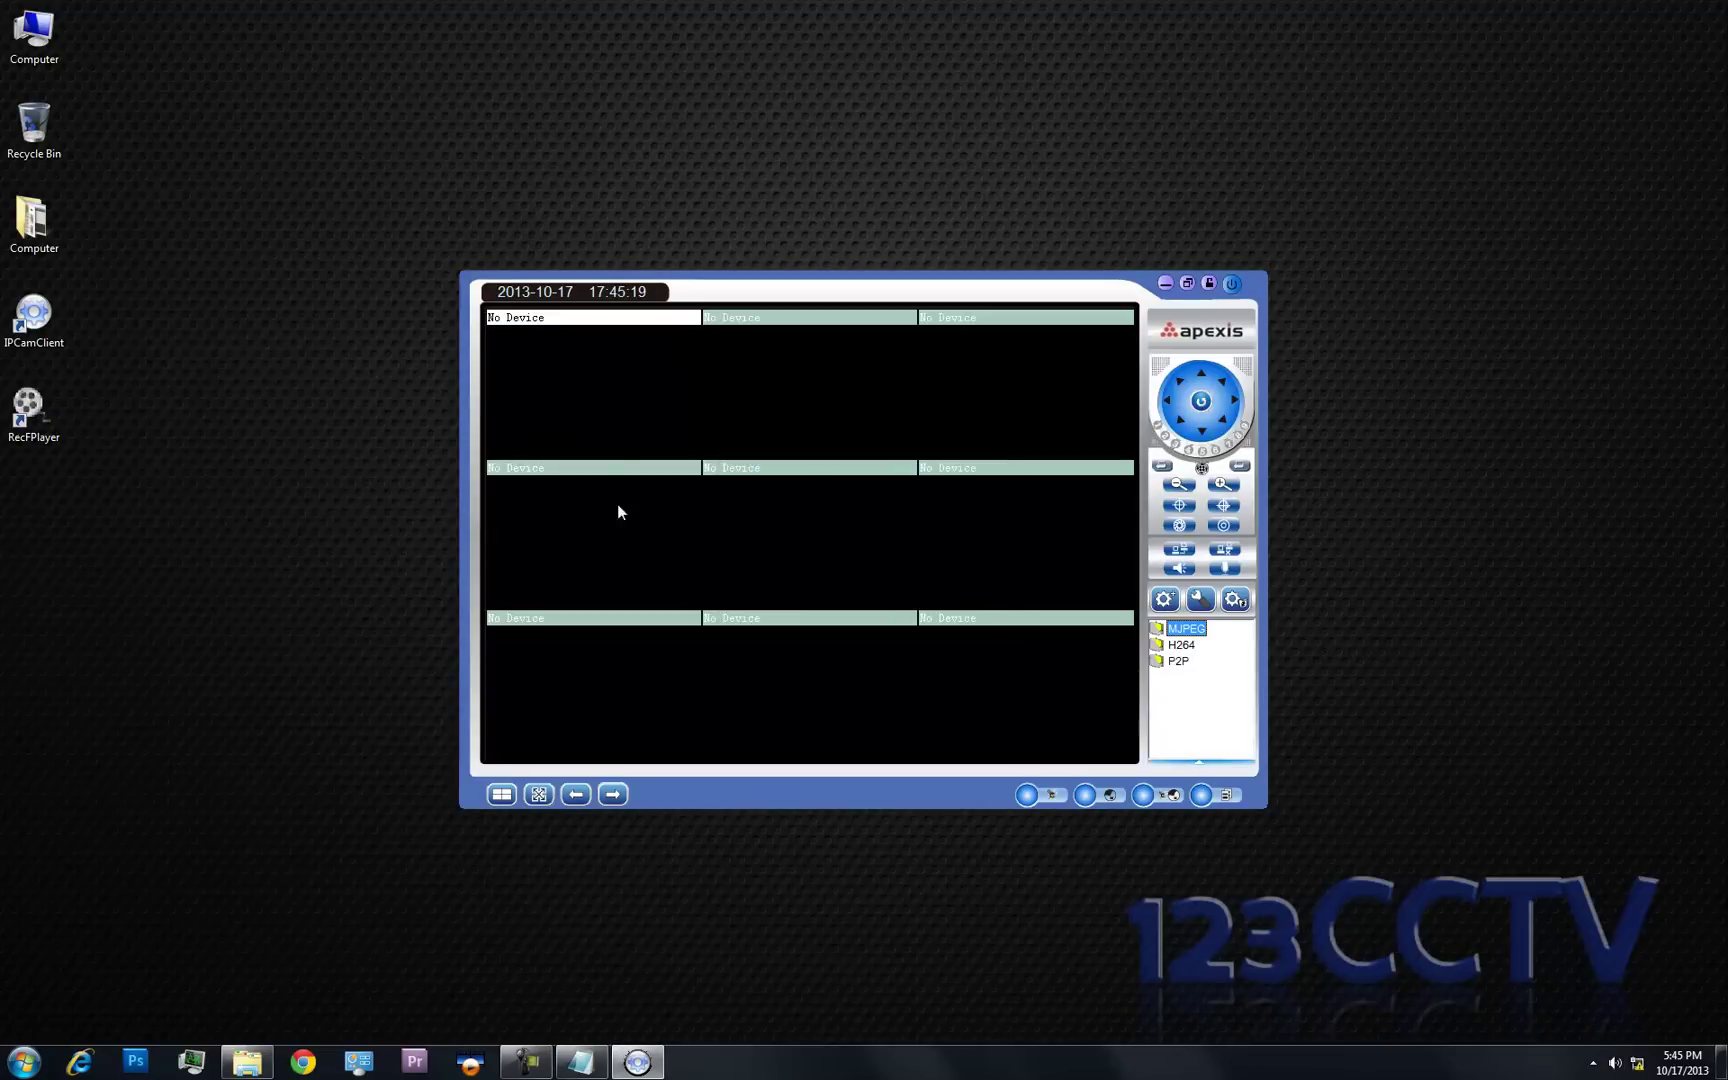
{"action": "right_click", "coordinate": [631, 411]}
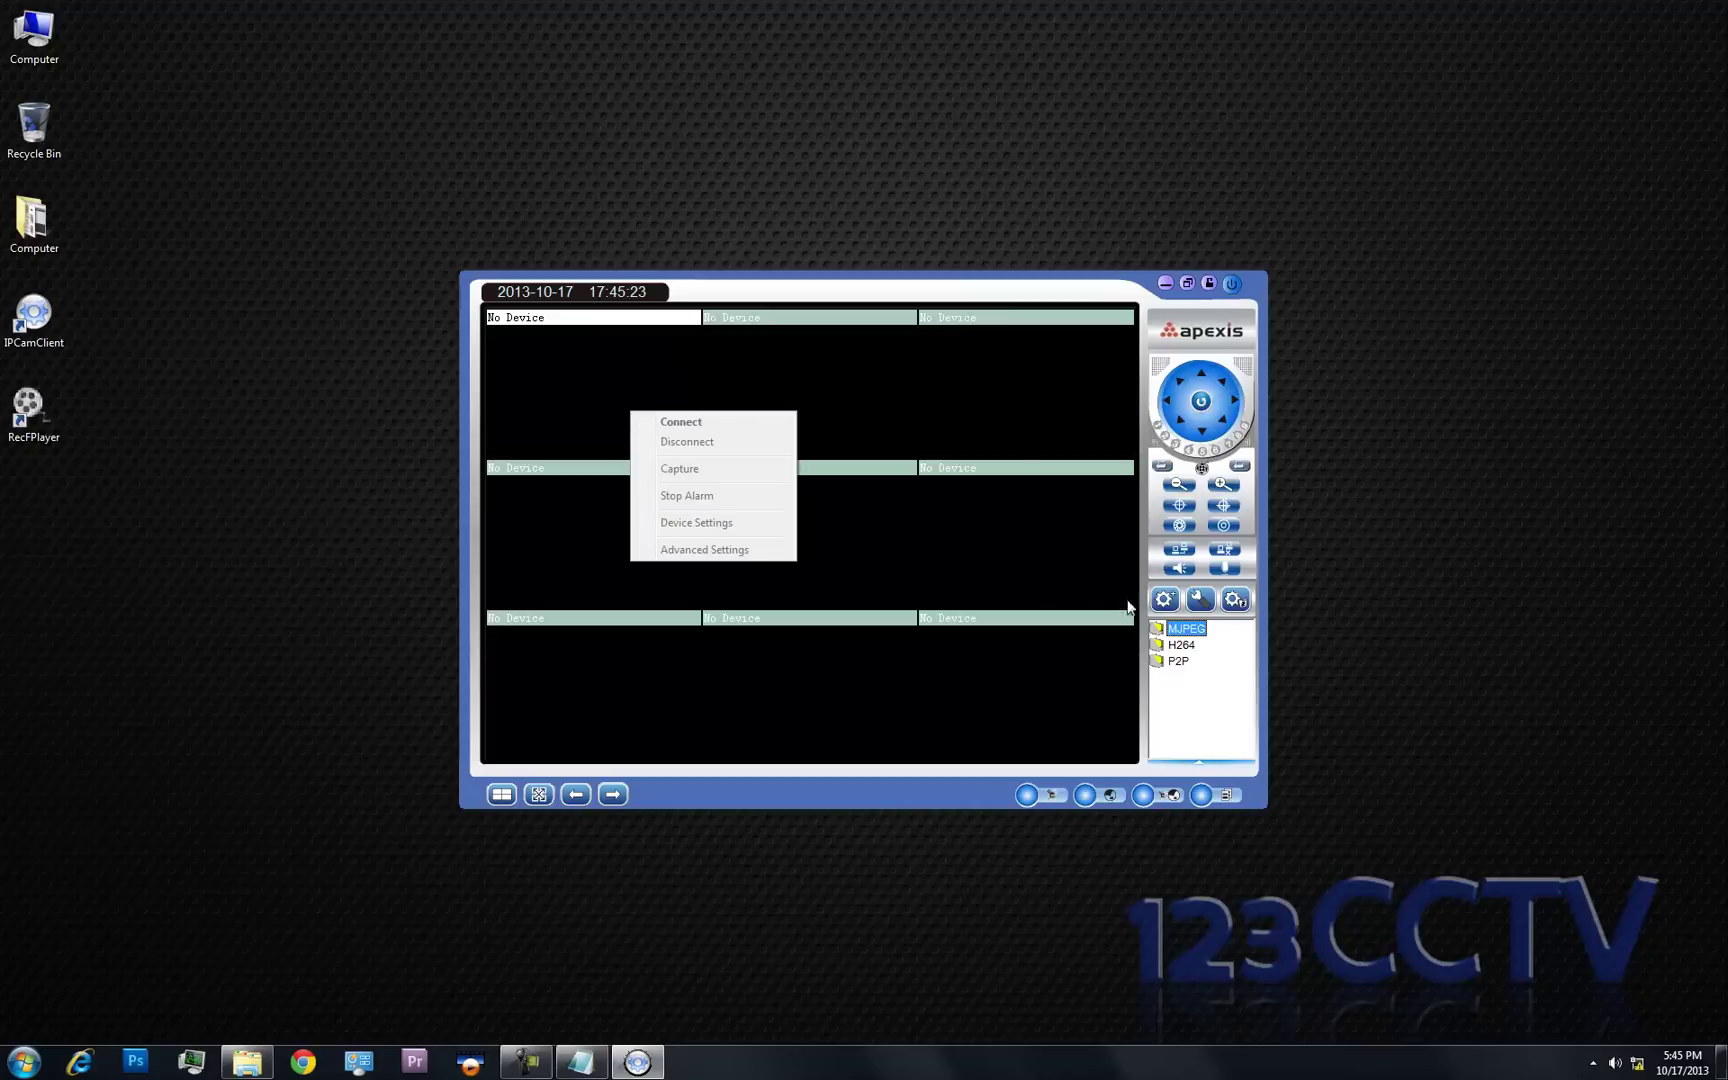
{"action": "left_click", "coordinate": [1058, 576]}
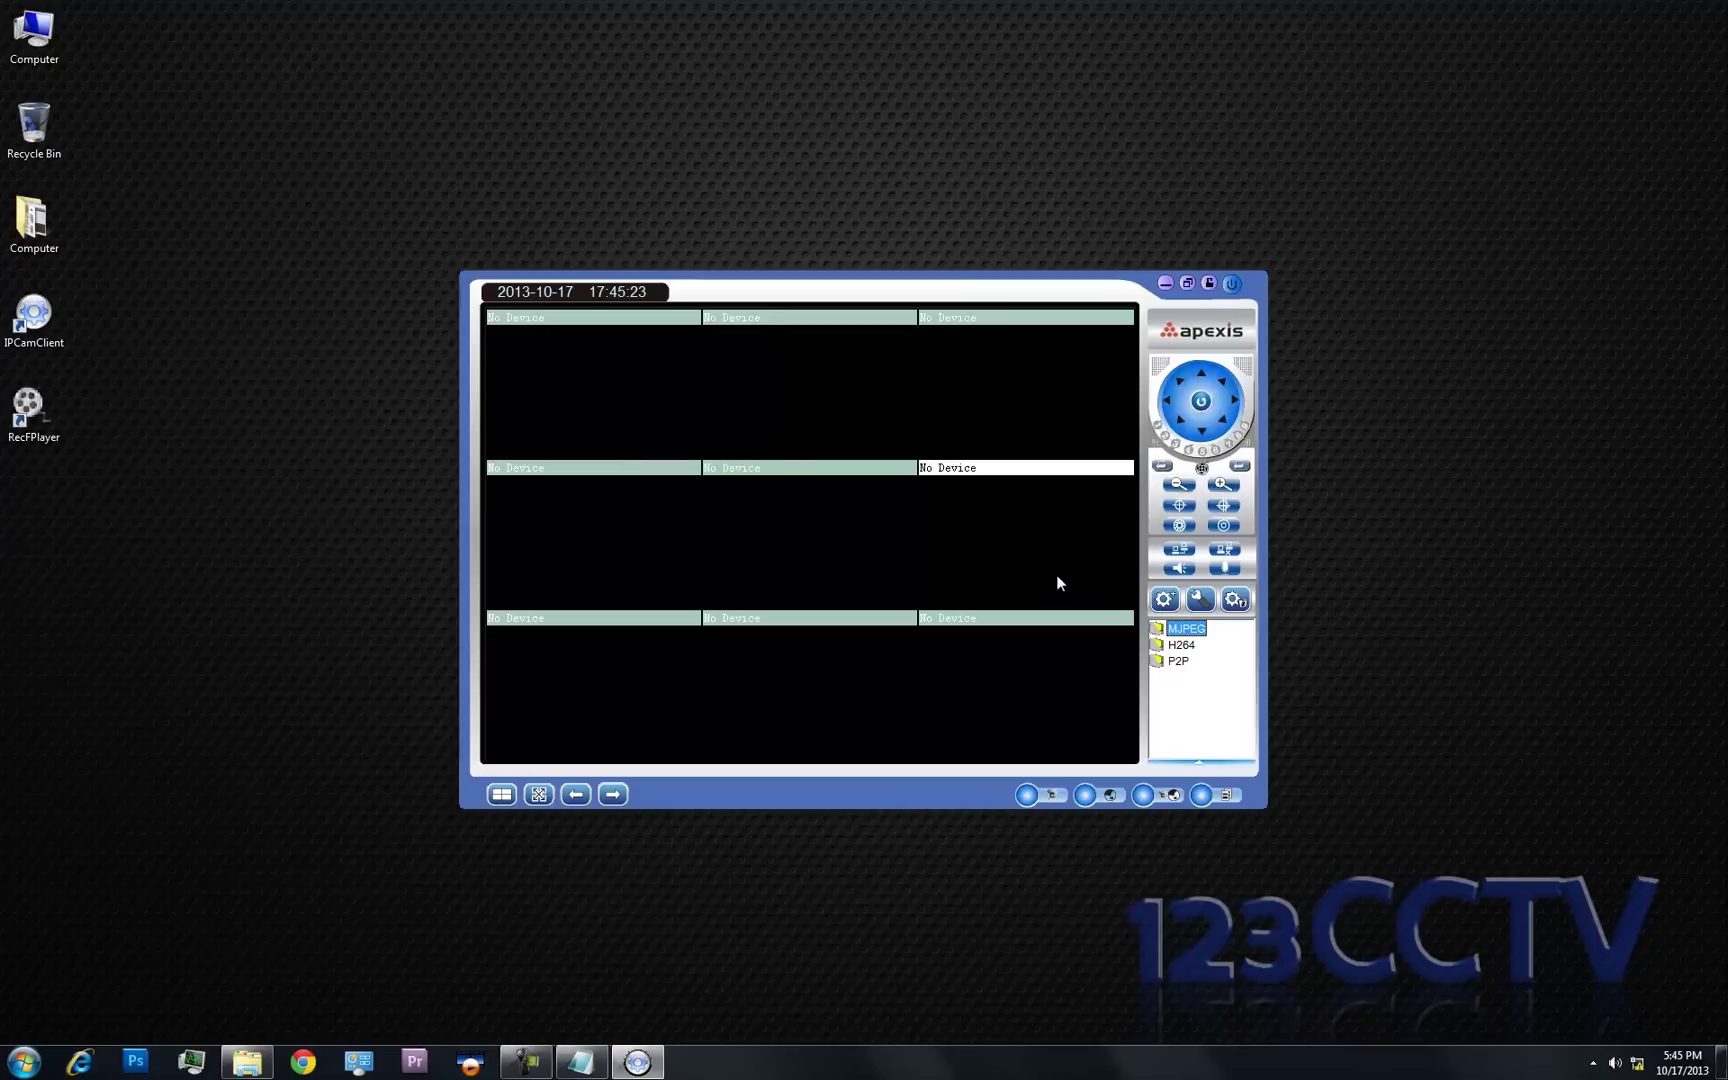
Start a new MJPEG device and paste IP 192.168.1.123 from the notes into it.
{"action": "left_click", "coordinate": [1165, 600]}
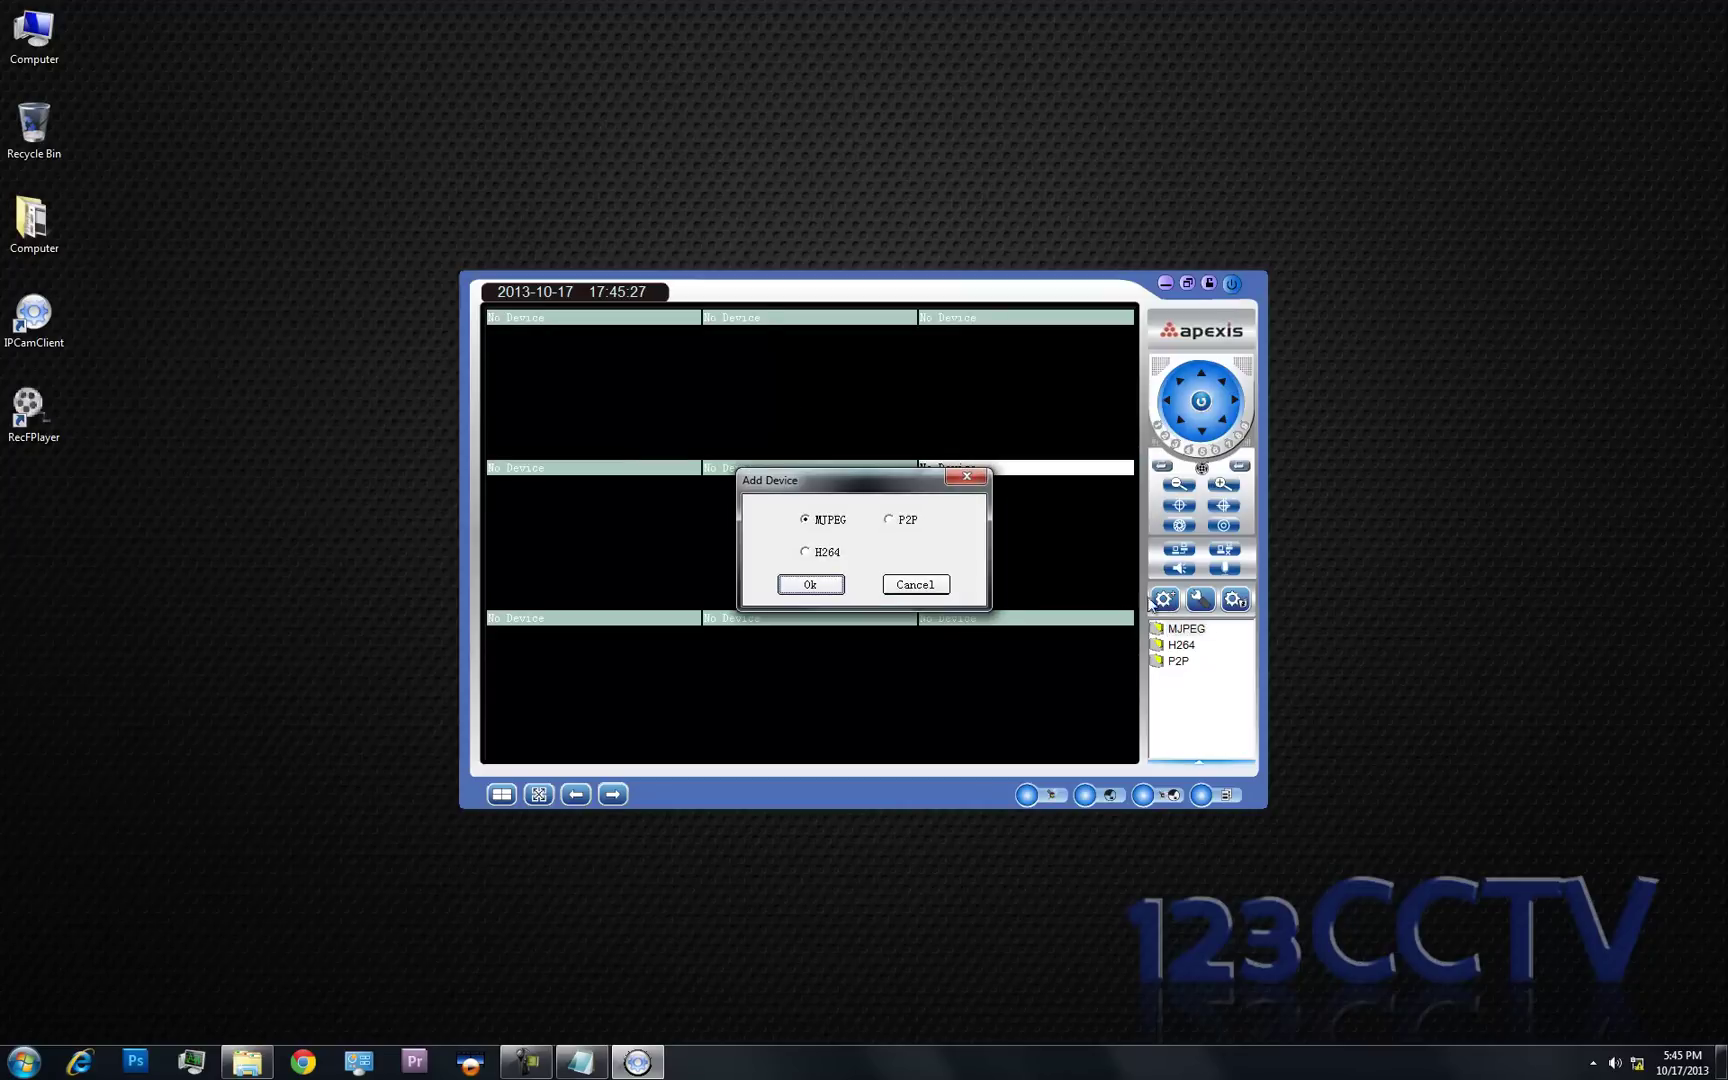
{"action": "left_click", "coordinate": [809, 586]}
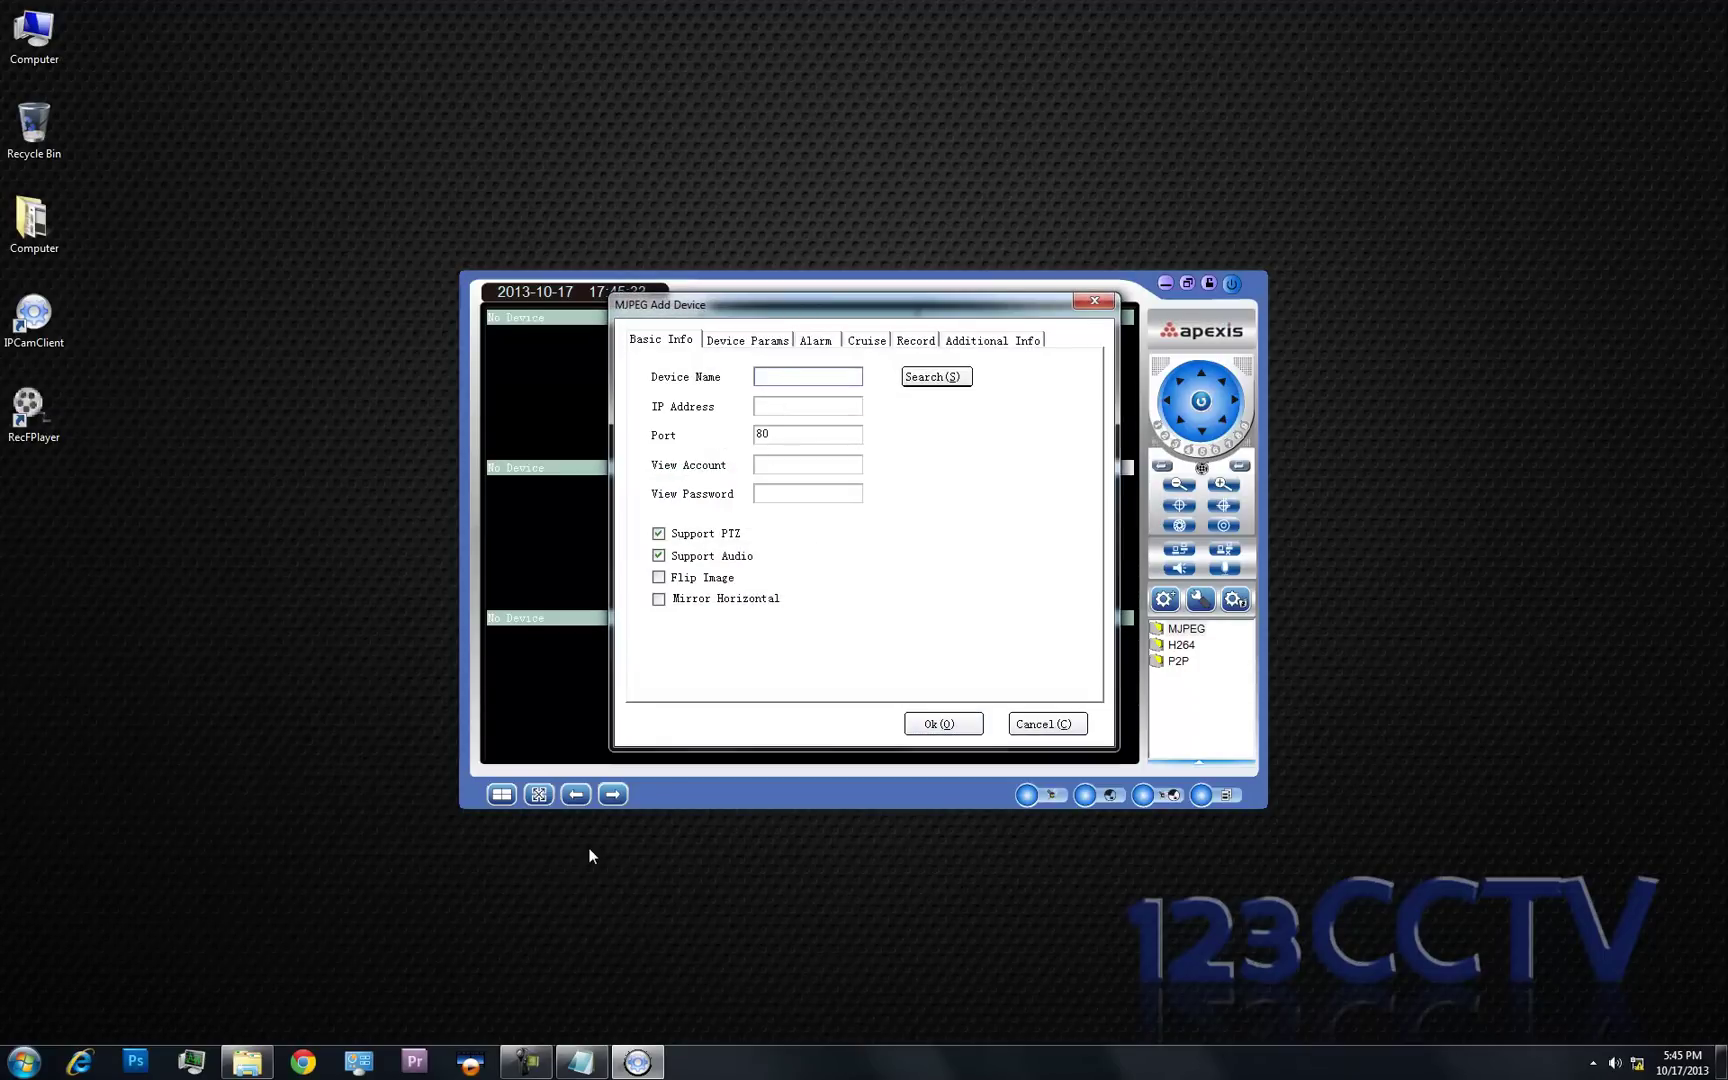
{"action": "left_click", "coordinate": [581, 1062]}
{"action": "left_click", "coordinate": [175, 626]}
{"action": "left_click_drag", "start_coordinate": [162, 614], "coordinate": [68, 612]}
{"action": "key", "text": "ctrl+c"}
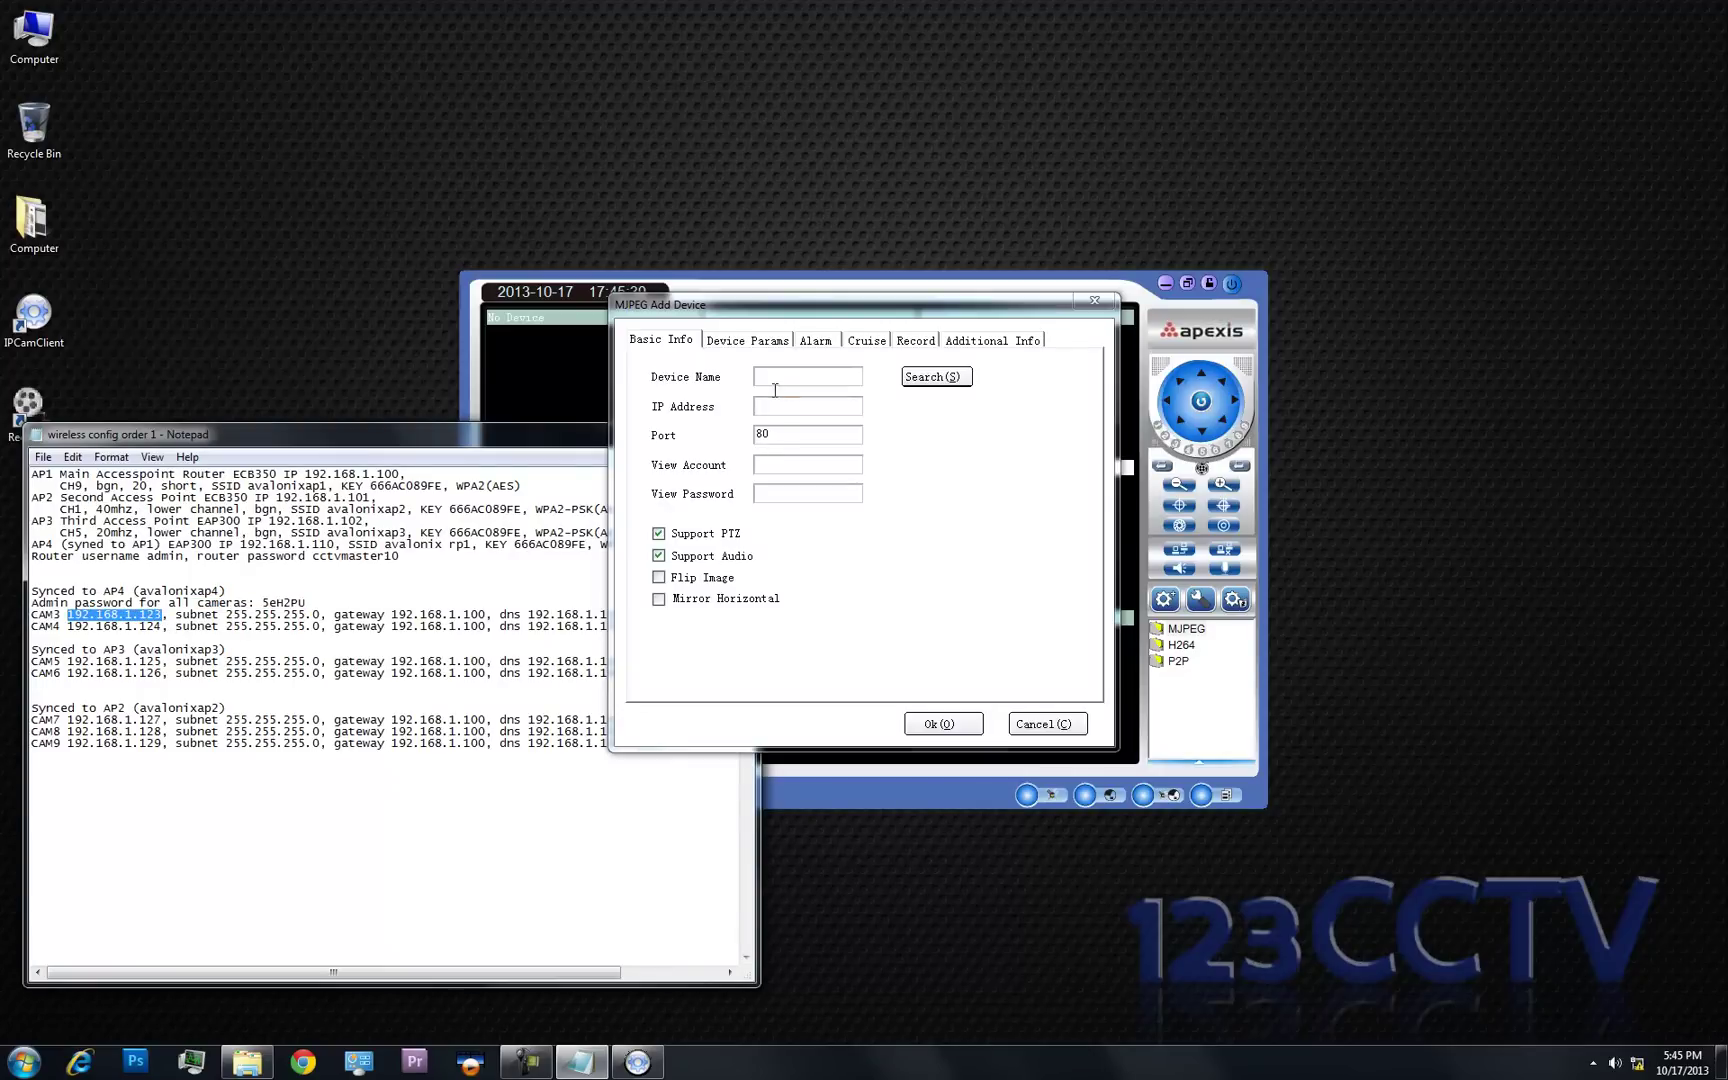
{"action": "left_click", "coordinate": [800, 377]}
{"action": "left_click", "coordinate": [774, 406]}
{"action": "key", "text": "ctrl+v"}
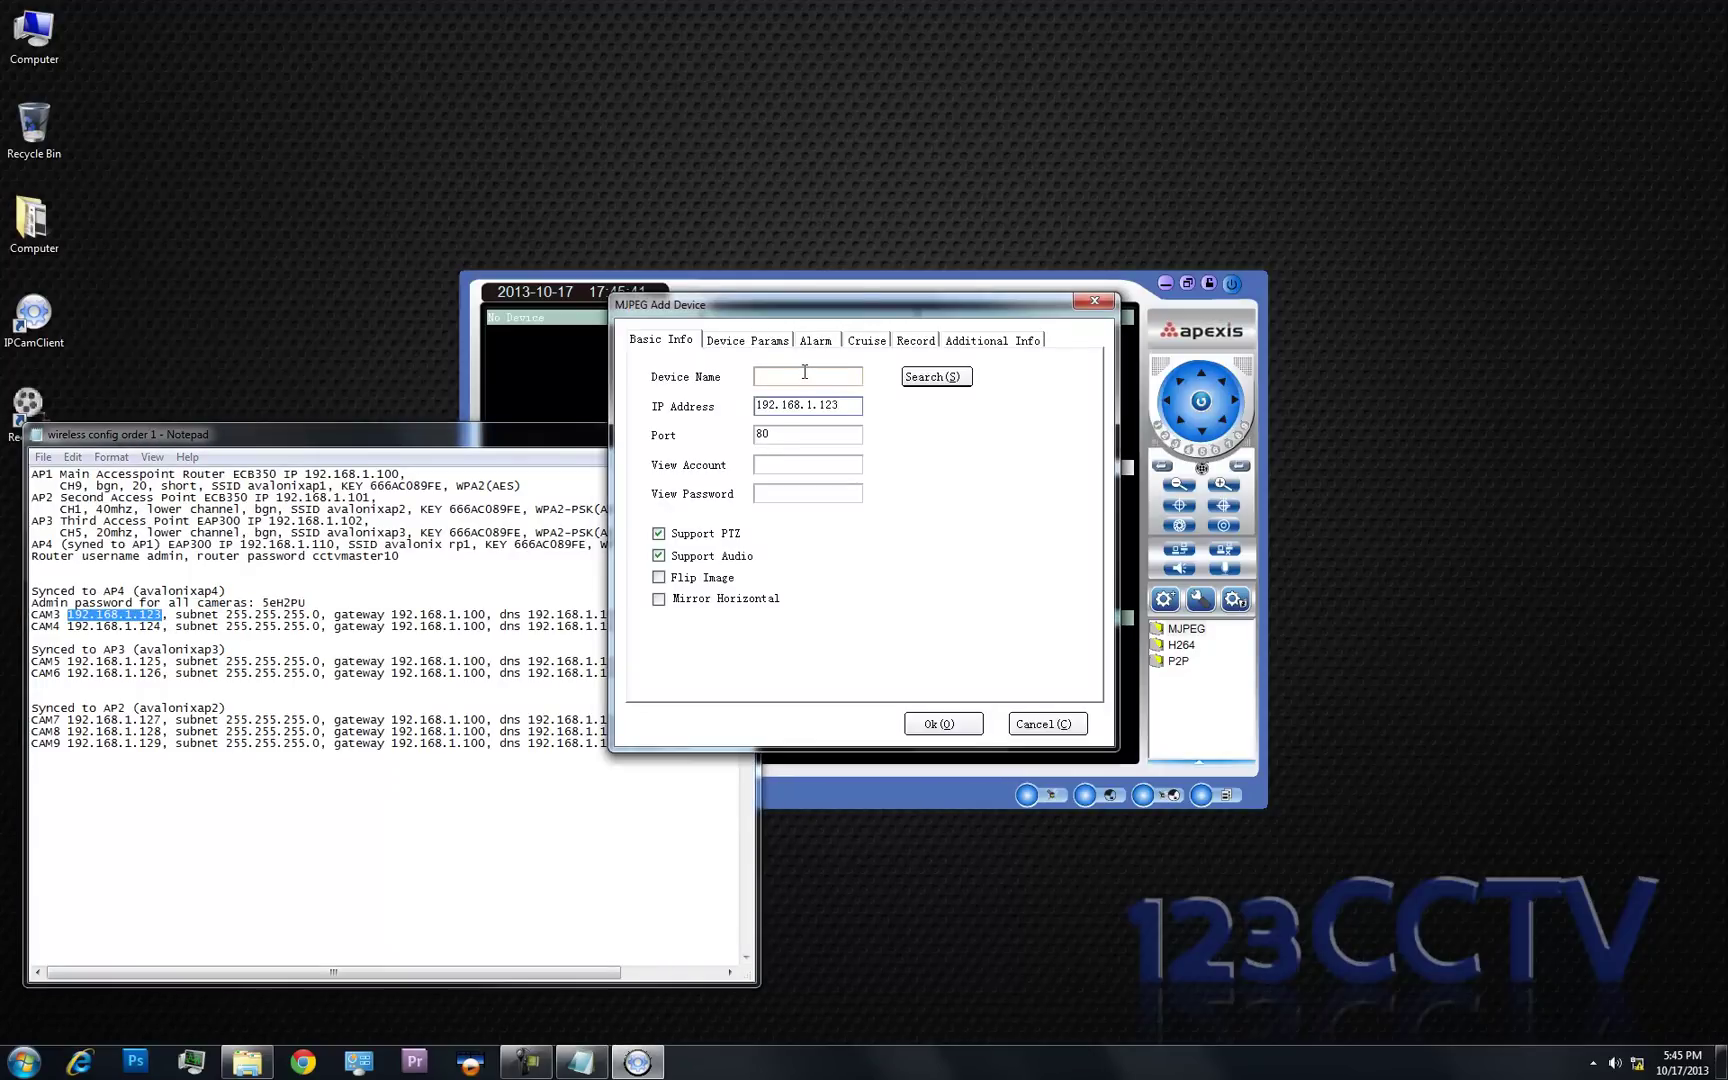
Name it CAM1, set view account admin, paste the password from the notes, and disable PTZ and audio.
{"action": "left_click", "coordinate": [806, 375]}
{"action": "type", "text": "CAm1"}
{"action": "left_click", "coordinate": [820, 468]}
{"action": "type", "text": "admin"}
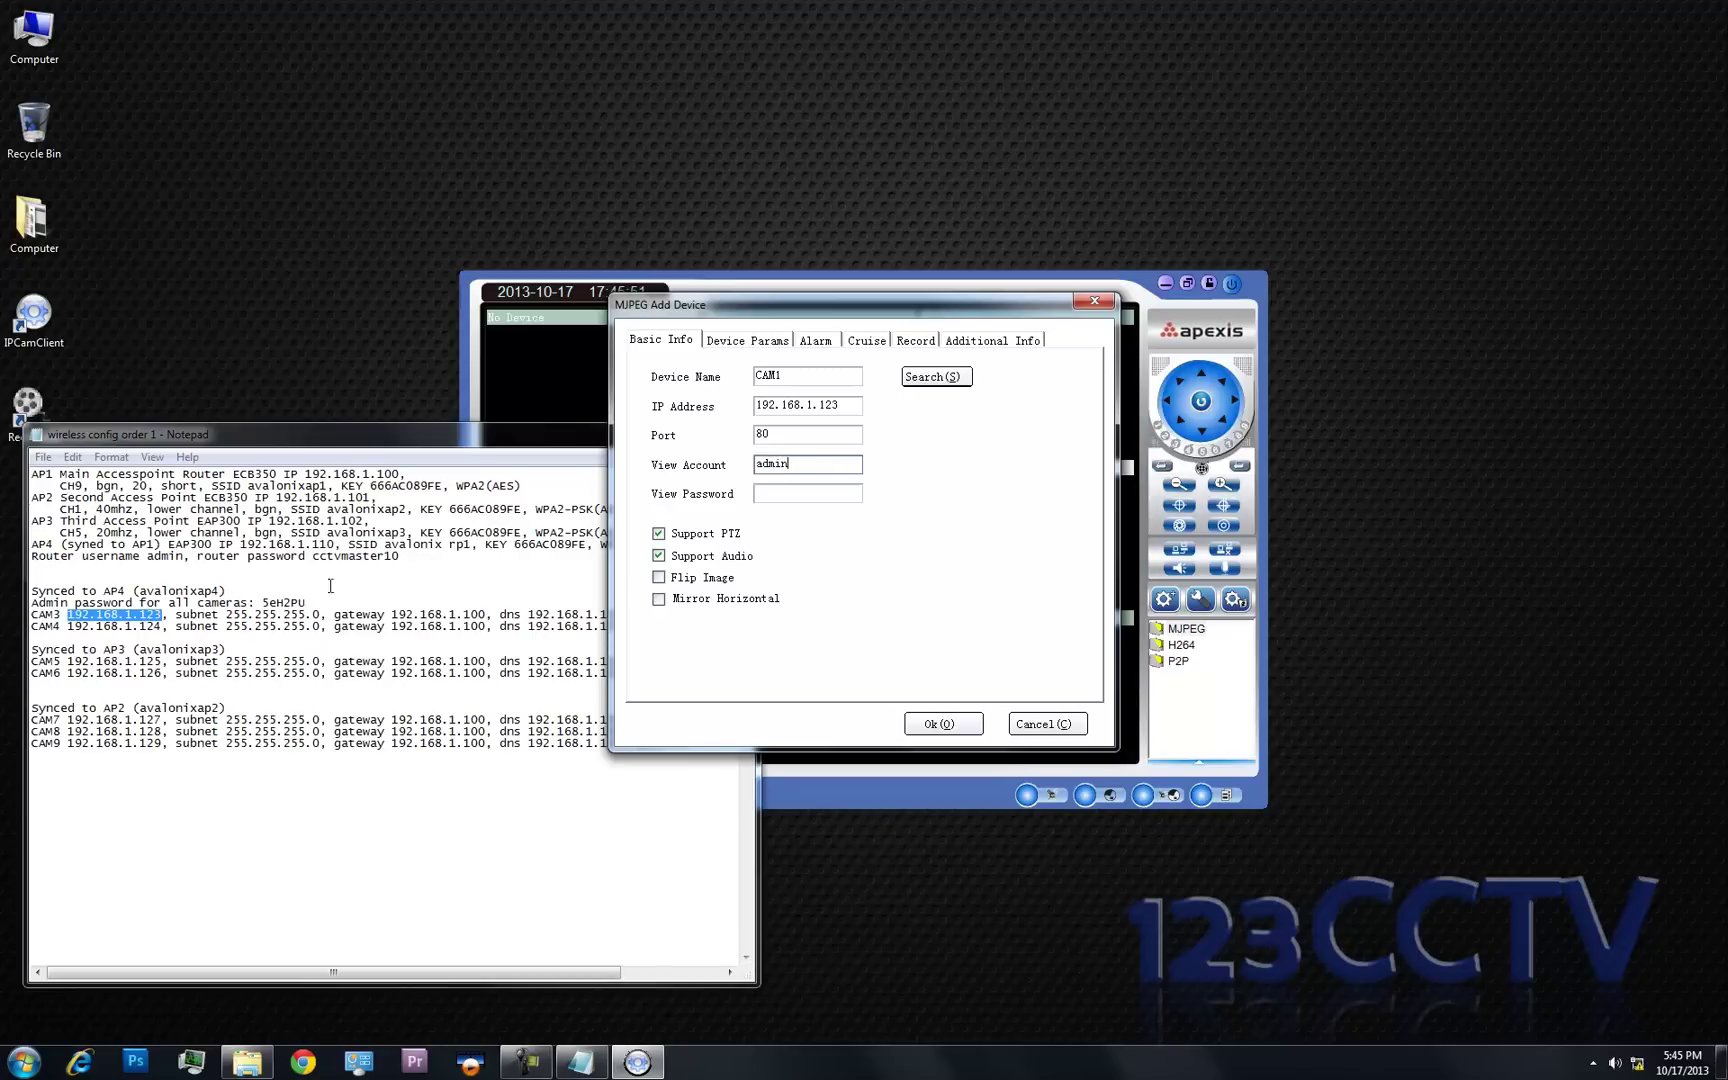
{"action": "double_click", "coordinate": [284, 602]}
{"action": "key", "text": "ctrl+c"}
{"action": "left_click", "coordinate": [770, 493]}
{"action": "key", "text": "ctrl+v"}
{"action": "left_click", "coordinate": [657, 534]}
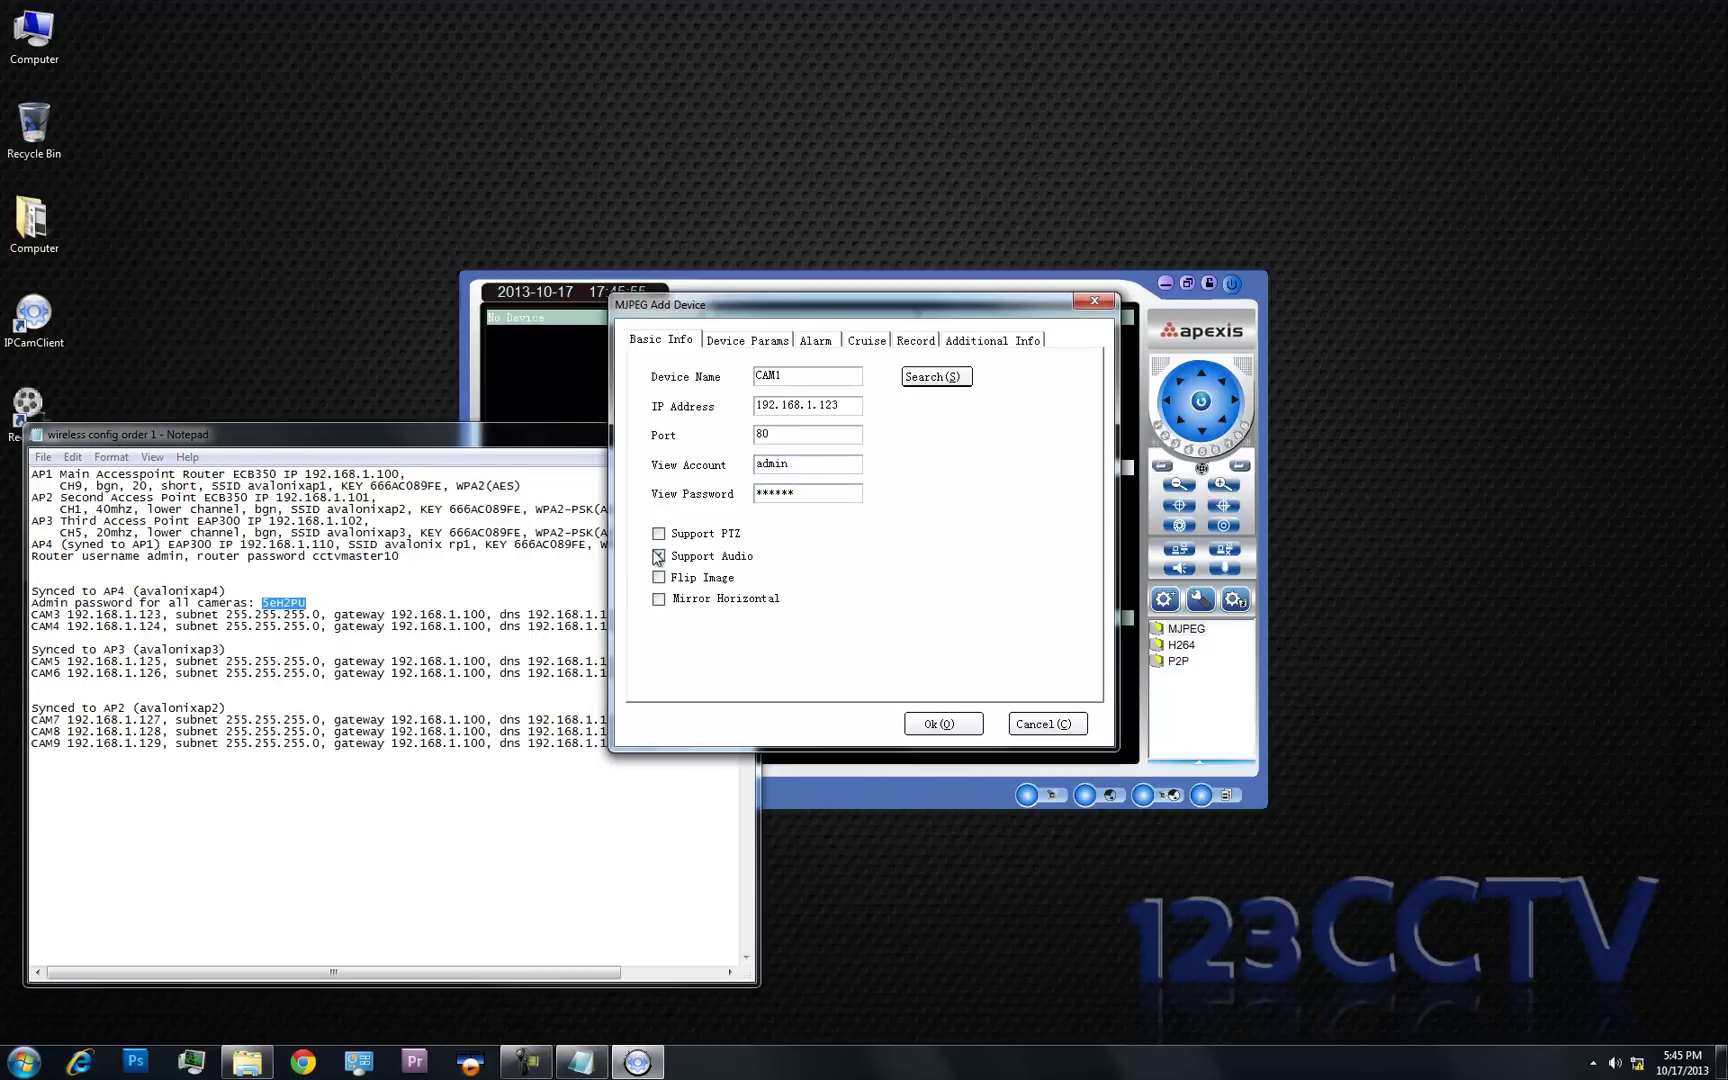
{"action": "left_click", "coordinate": [658, 557]}
Review the device parameter, alarm, cruise, record and info pages, then save CAM1.
{"action": "left_click", "coordinate": [748, 341]}
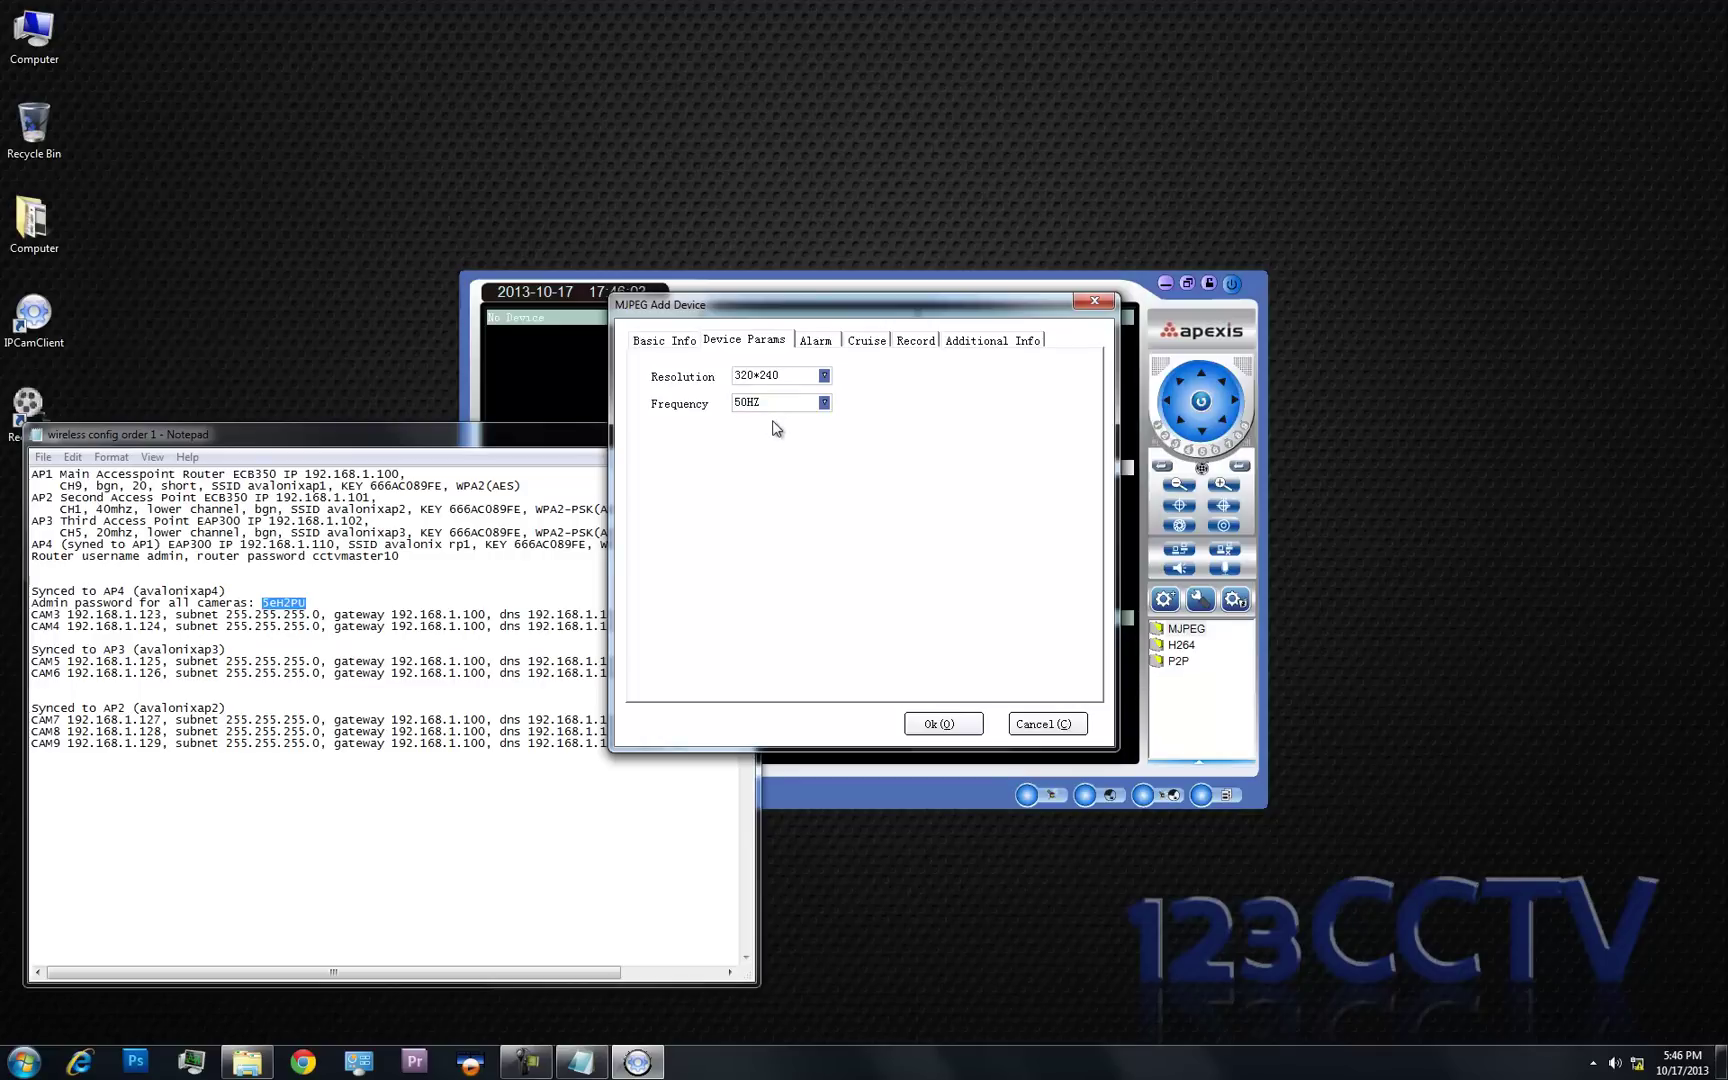
{"action": "left_click", "coordinate": [810, 346]}
{"action": "left_click", "coordinate": [769, 344]}
{"action": "left_click", "coordinate": [813, 345]}
{"action": "left_click", "coordinate": [866, 342]}
{"action": "left_click", "coordinate": [913, 341]}
{"action": "left_click", "coordinate": [980, 345]}
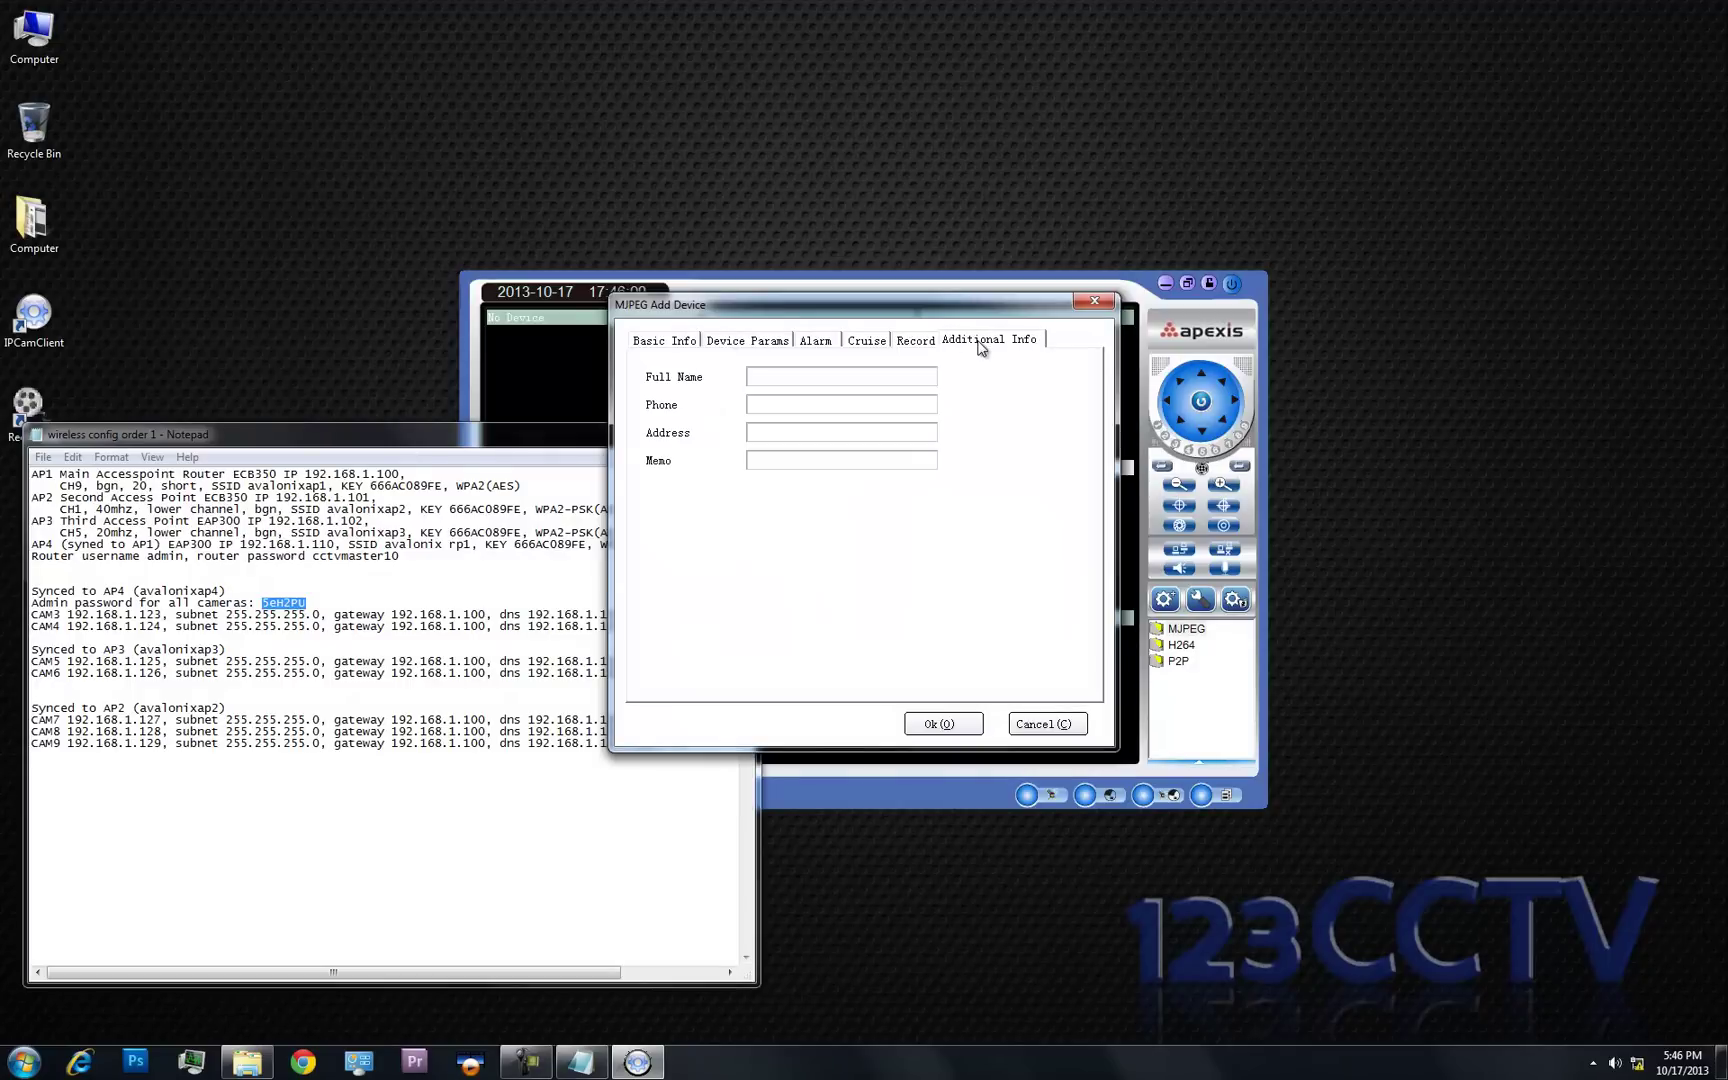
{"action": "left_click", "coordinate": [670, 345]}
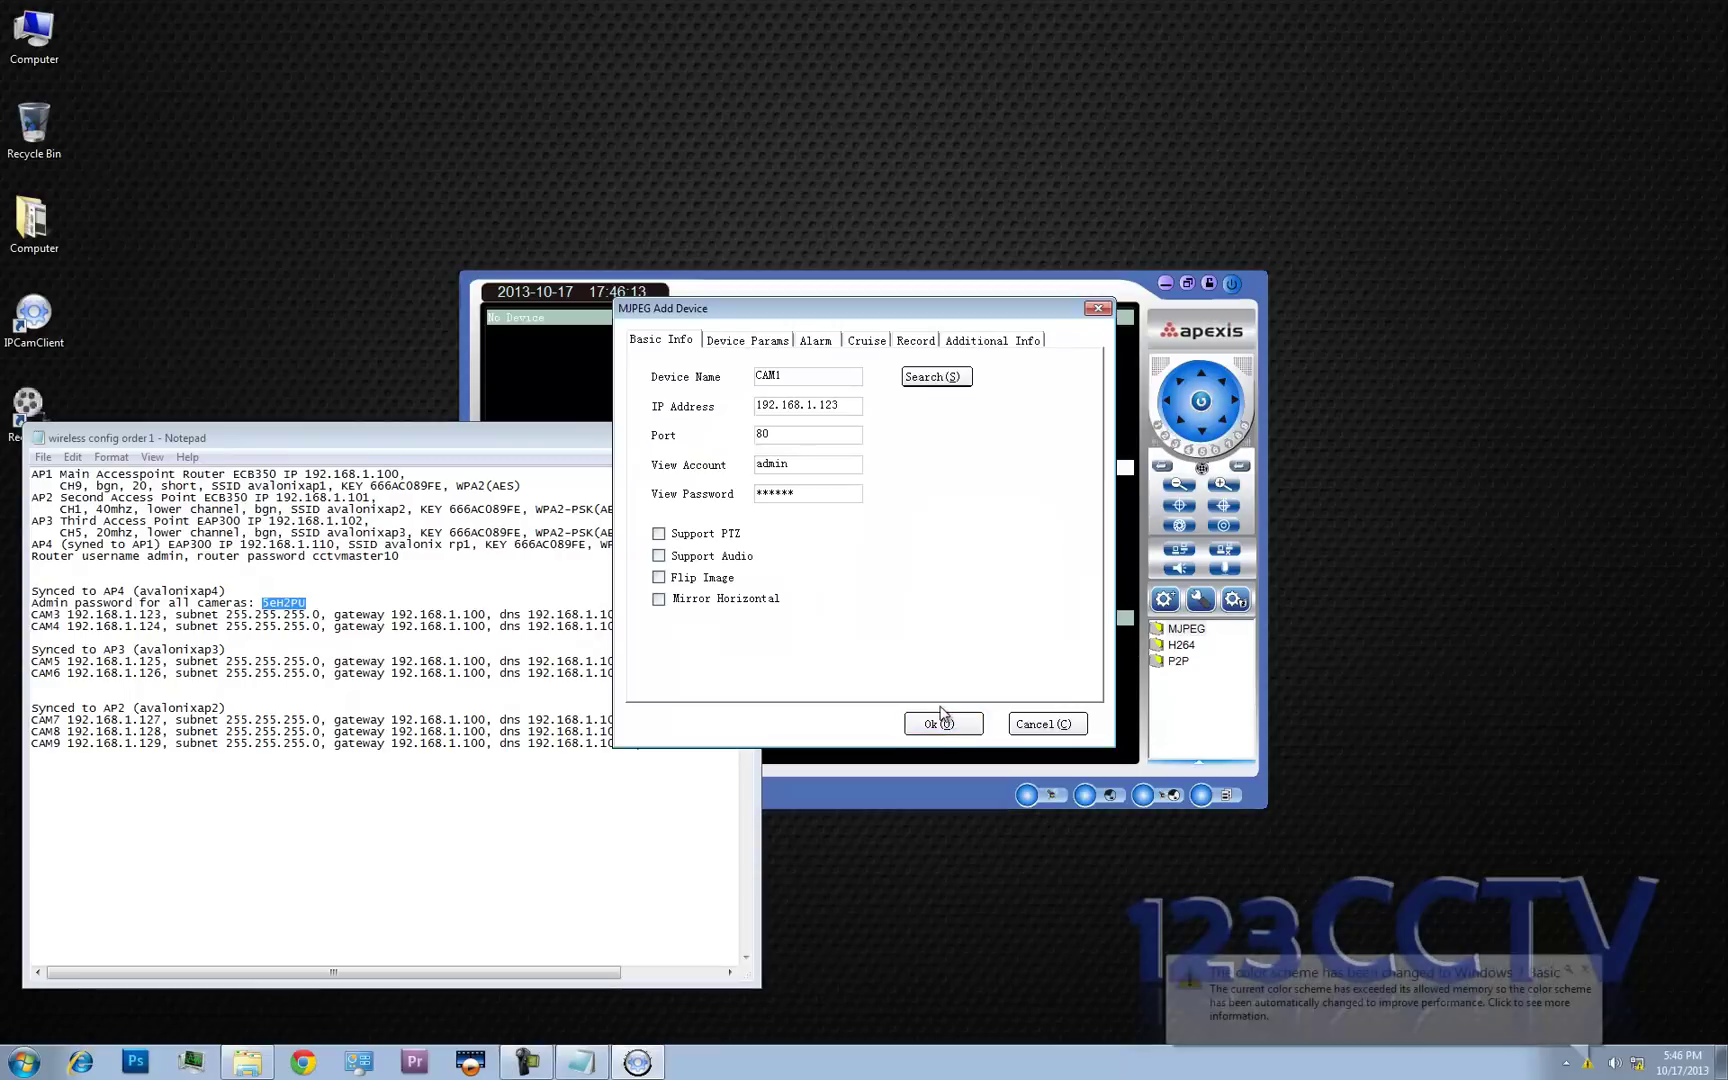
{"action": "left_click", "coordinate": [943, 723]}
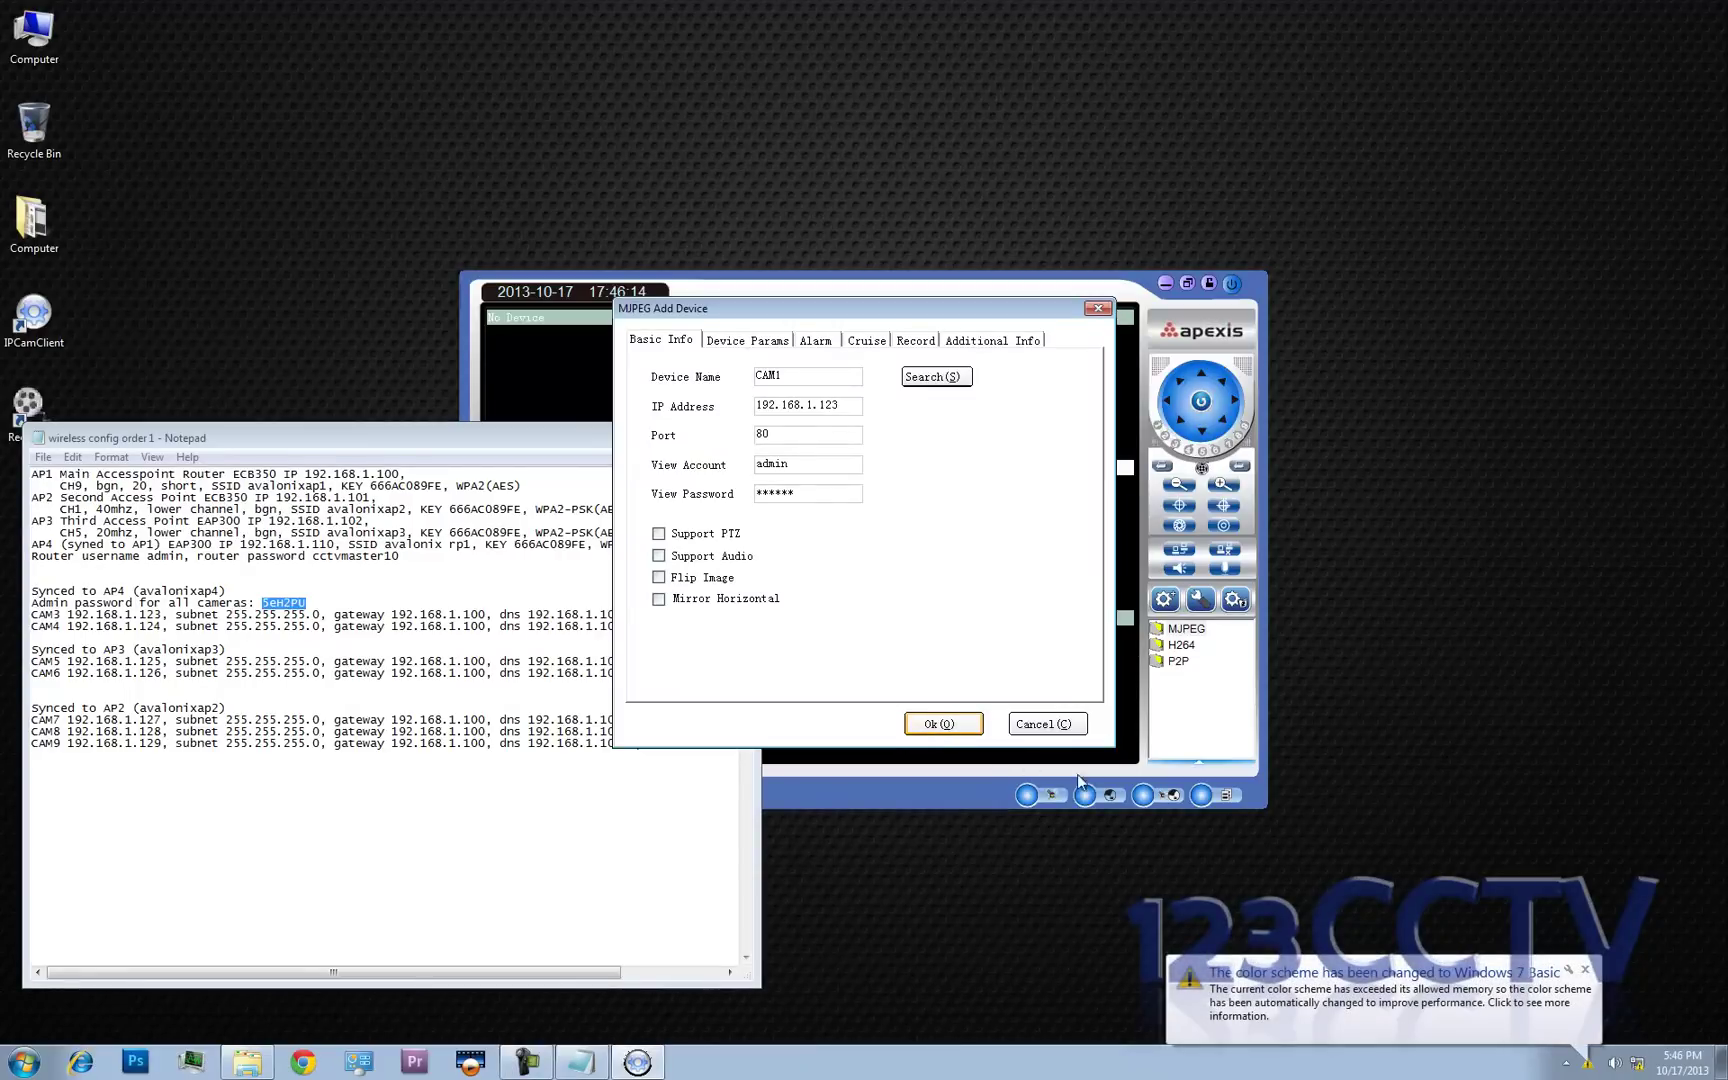
Connect CAM1 from its tile menu, disconnect it, then connect it once more.
{"action": "left_click", "coordinate": [1586, 971]}
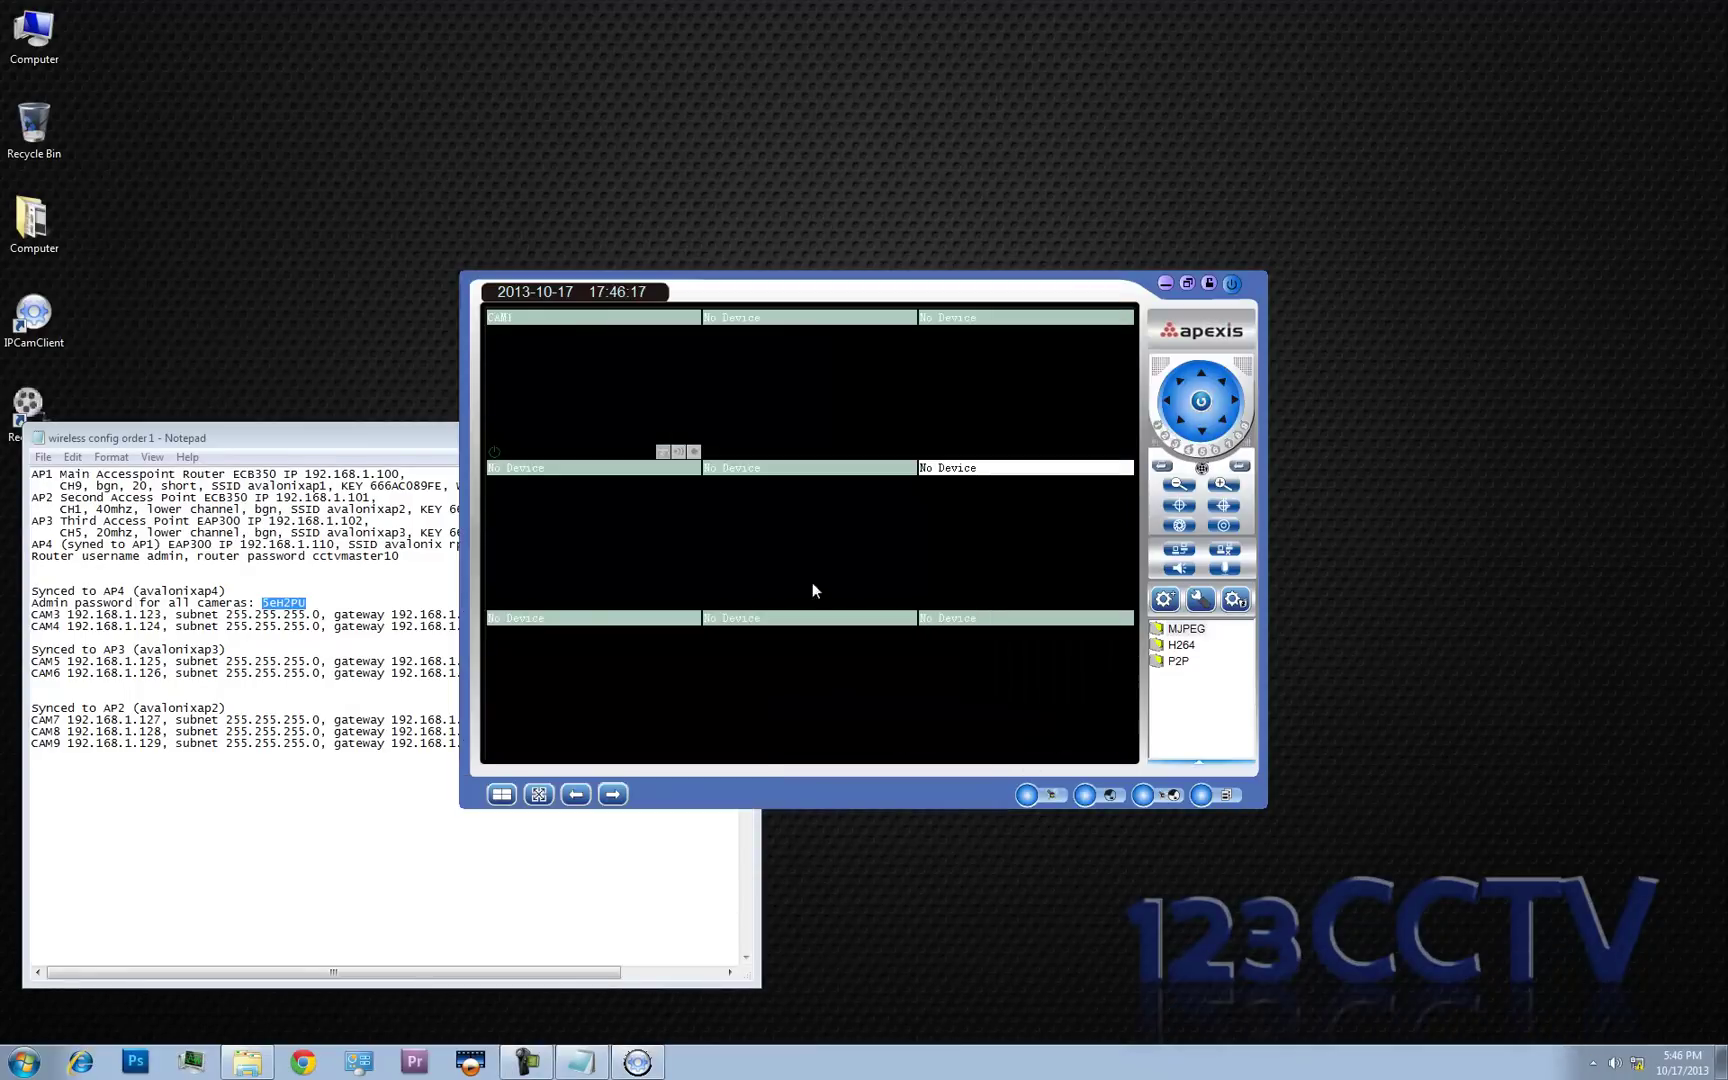
{"action": "right_click", "coordinate": [626, 396]}
{"action": "left_click", "coordinate": [650, 405]}
{"action": "right_click", "coordinate": [589, 387]}
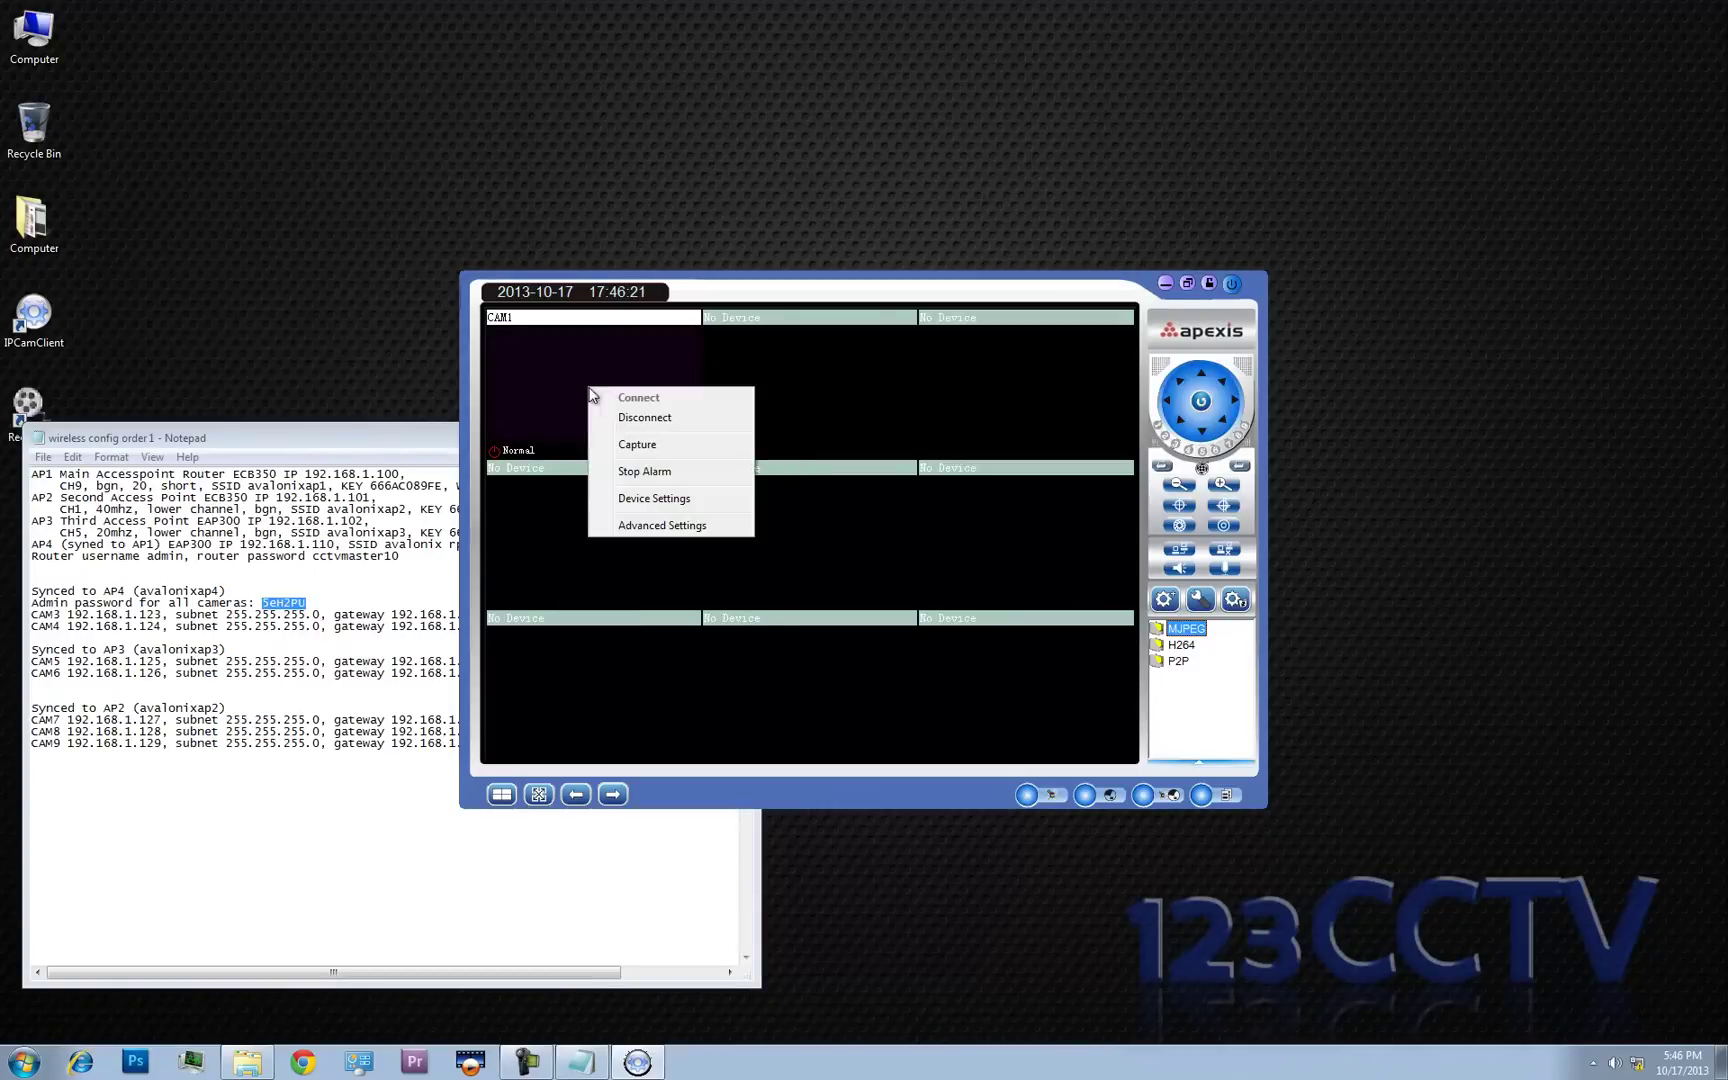
{"action": "left_click", "coordinate": [620, 418]}
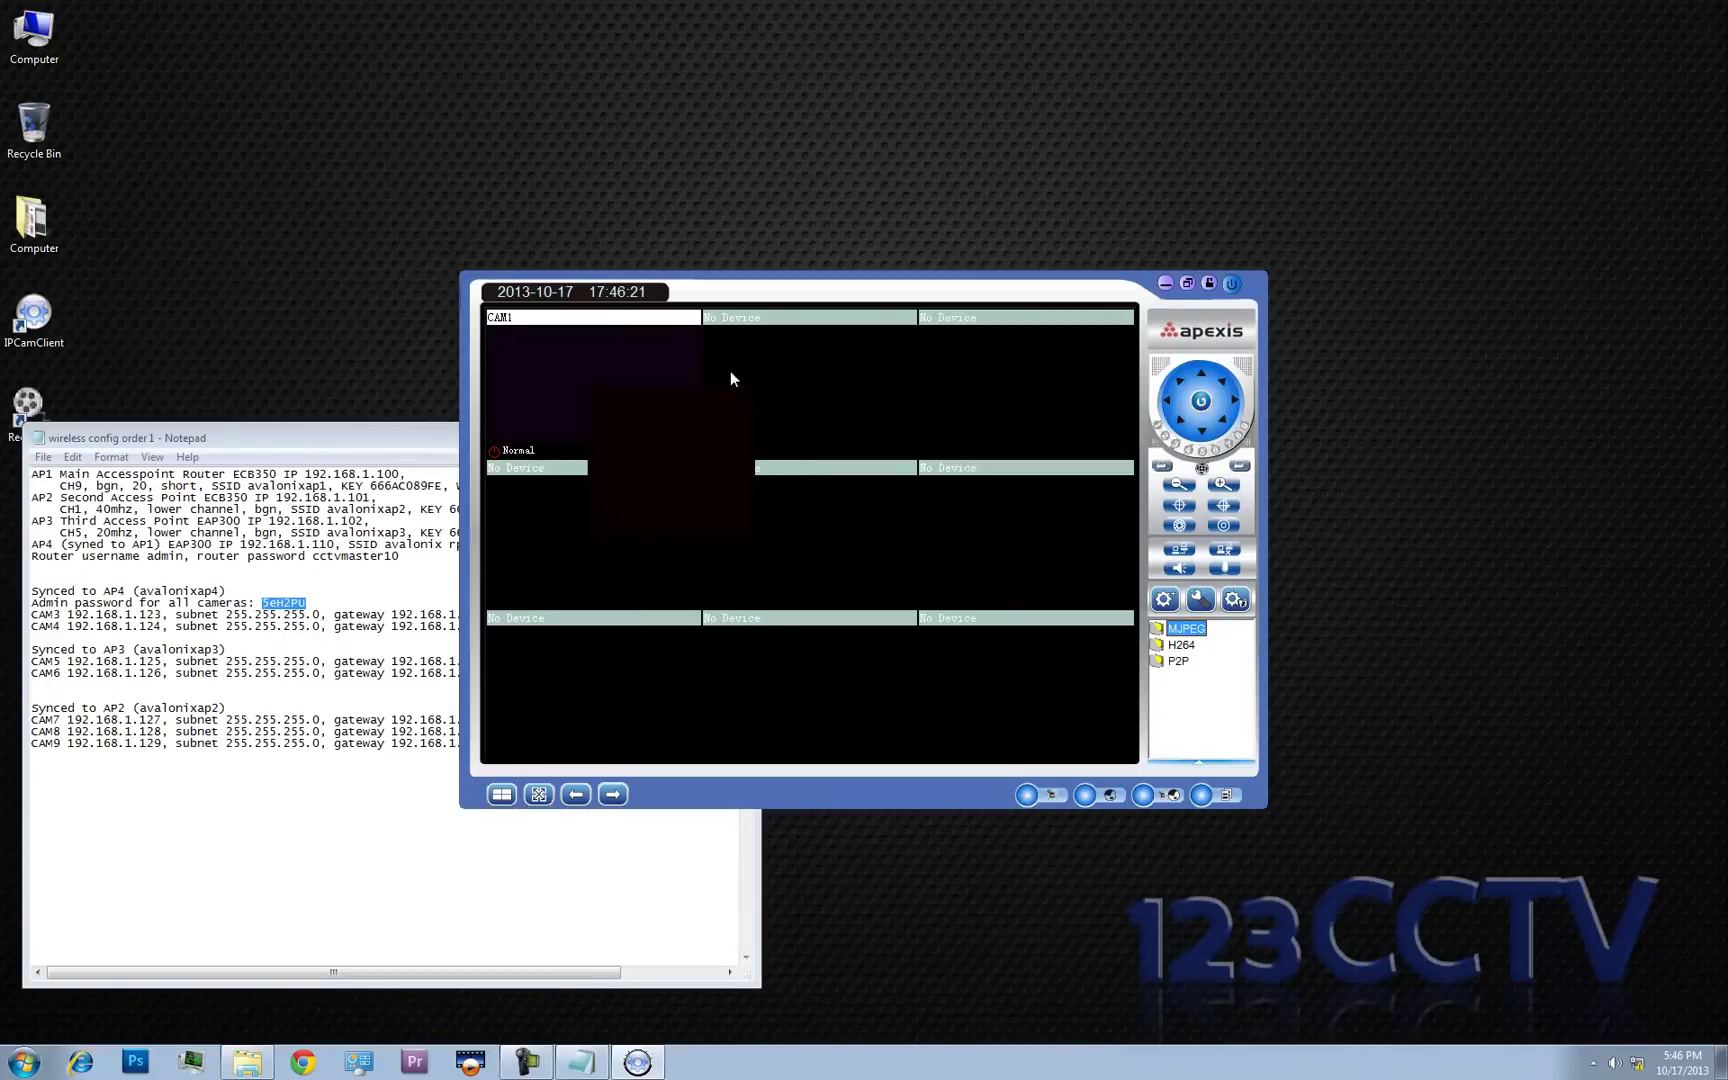
{"action": "right_click", "coordinate": [622, 389]}
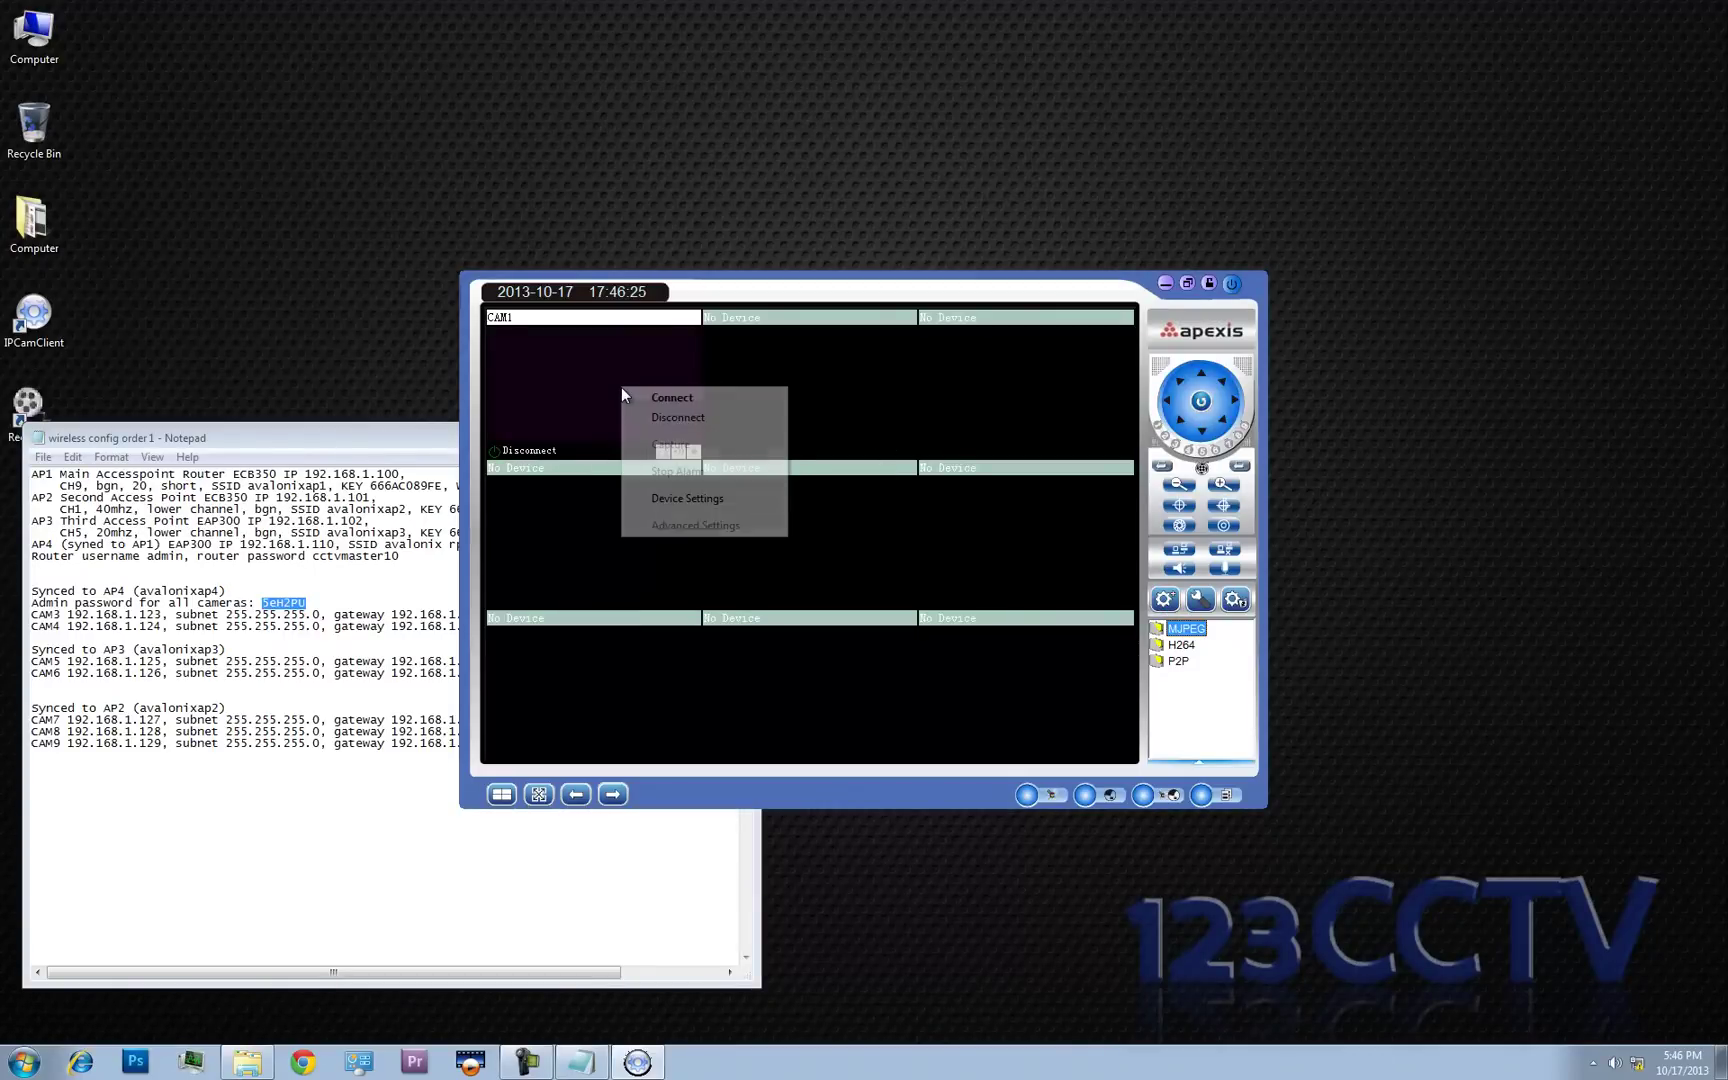
{"action": "left_click", "coordinate": [639, 401]}
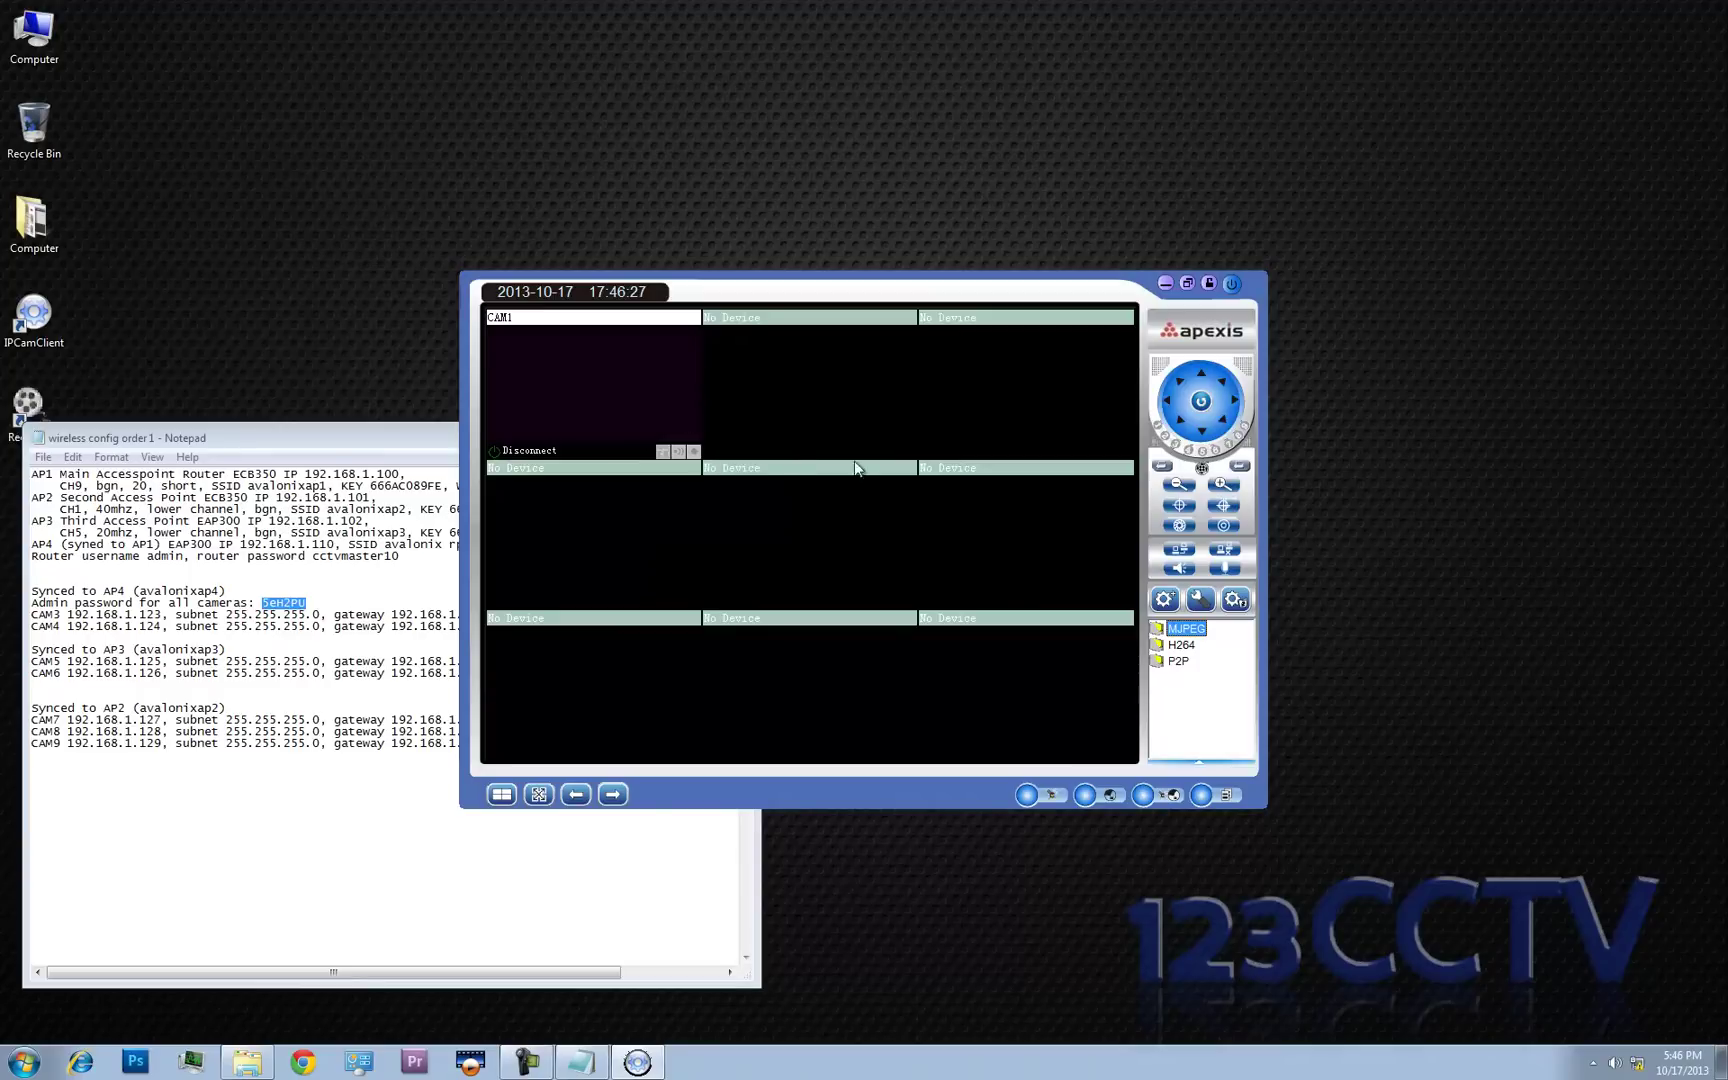
Open a new MJPEG device form and enter IP address 192.168.1.124 for CAM2.
{"action": "left_click", "coordinate": [1163, 598]}
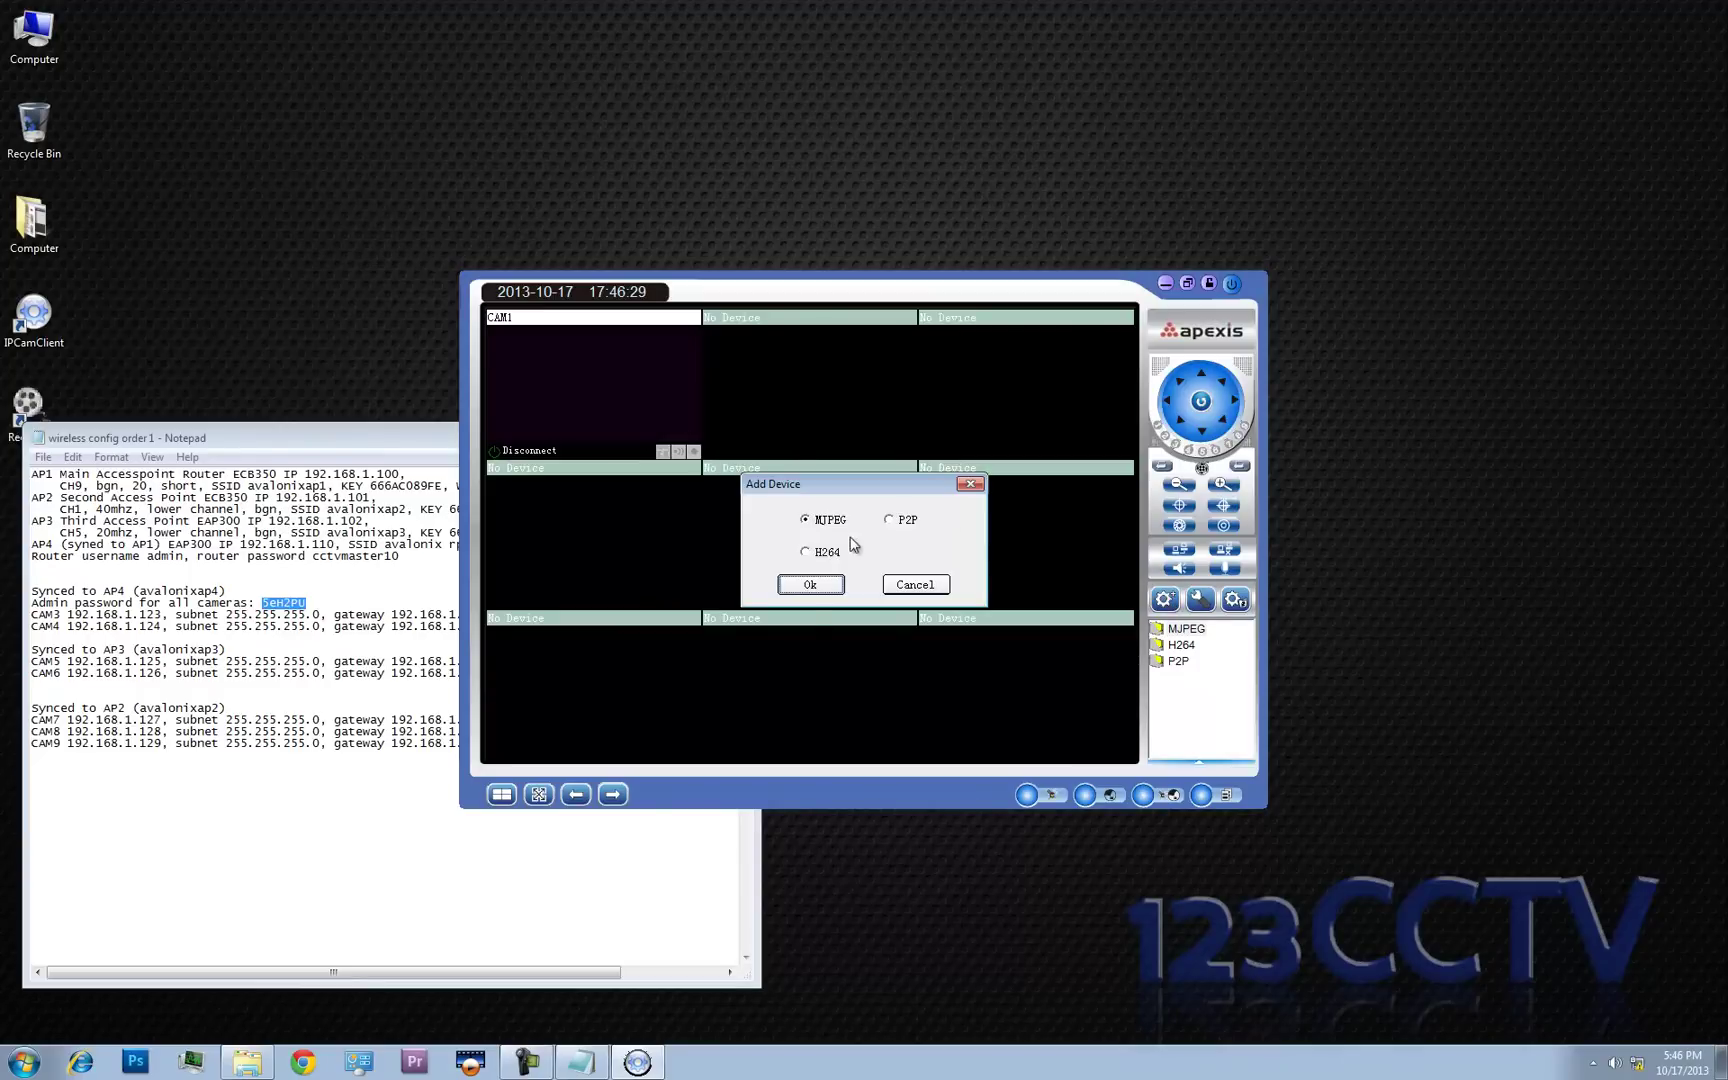
{"action": "left_click", "coordinate": [812, 587]}
{"action": "left_click_drag", "start_coordinate": [756, 304], "coordinate": [613, 304]}
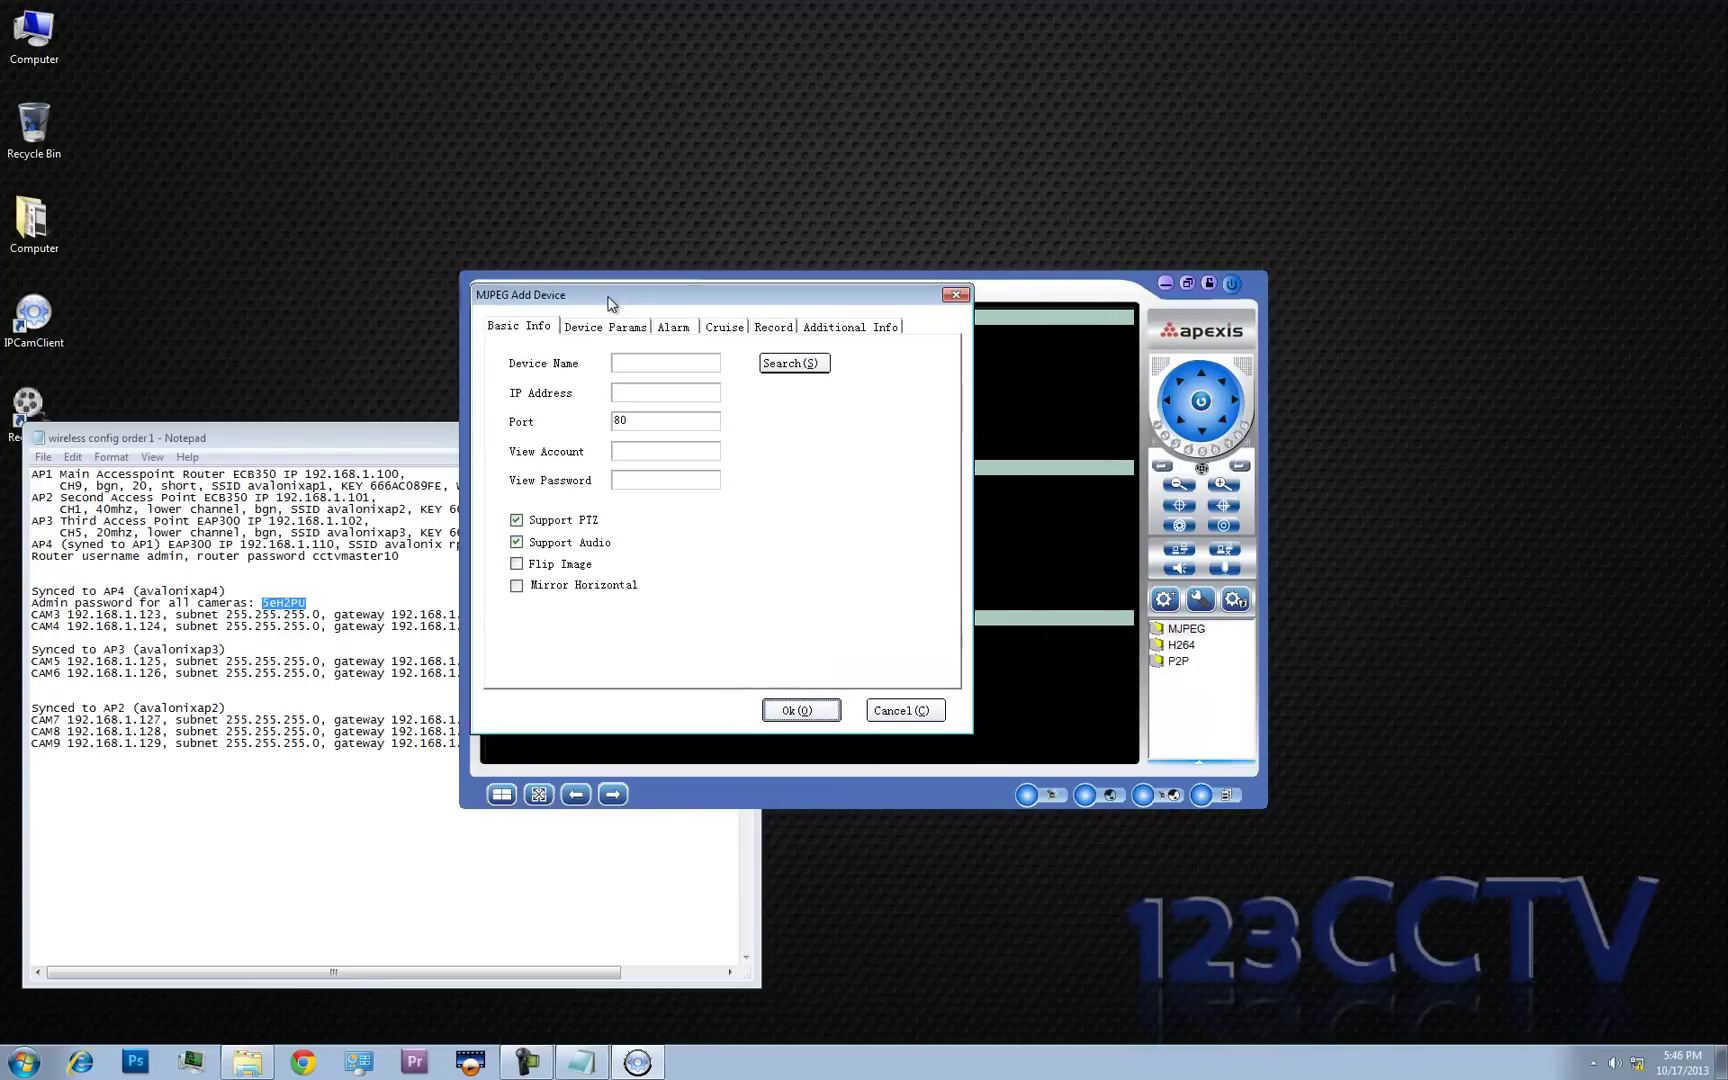
{"action": "left_click", "coordinate": [628, 362]}
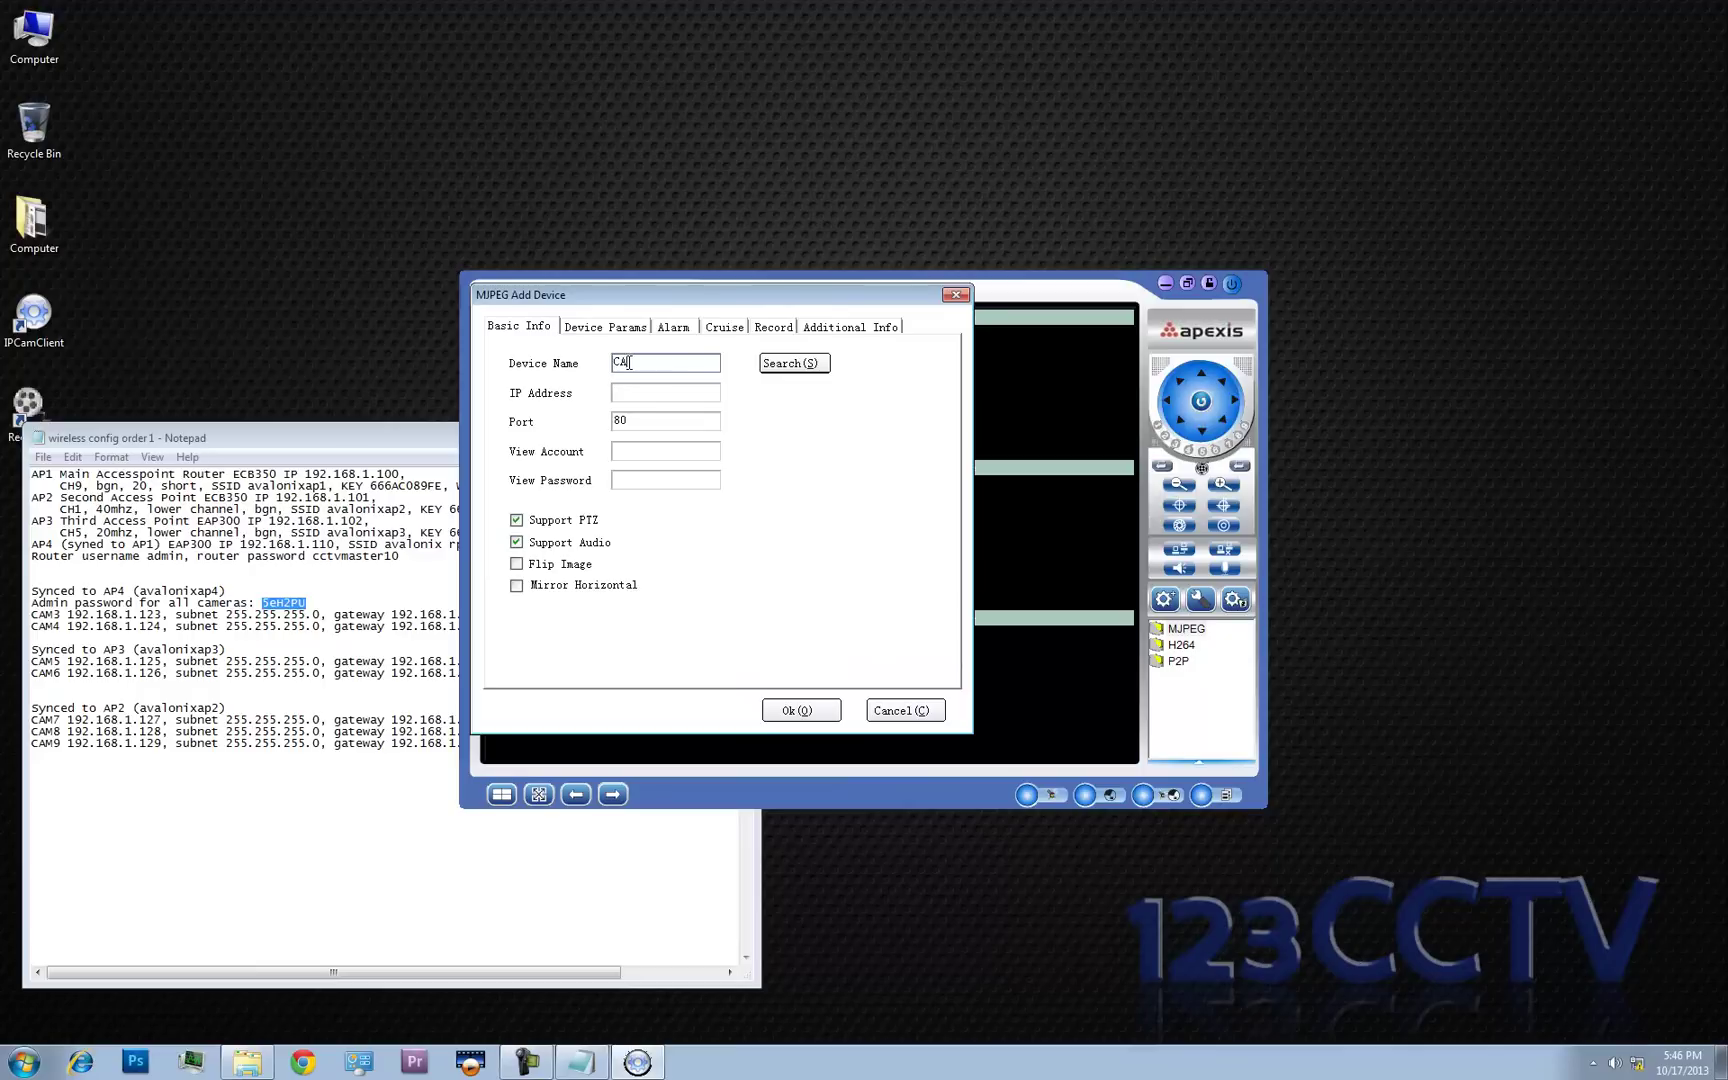
{"action": "key", "text": "Tab"}
{"action": "type", "text": "192.1"}
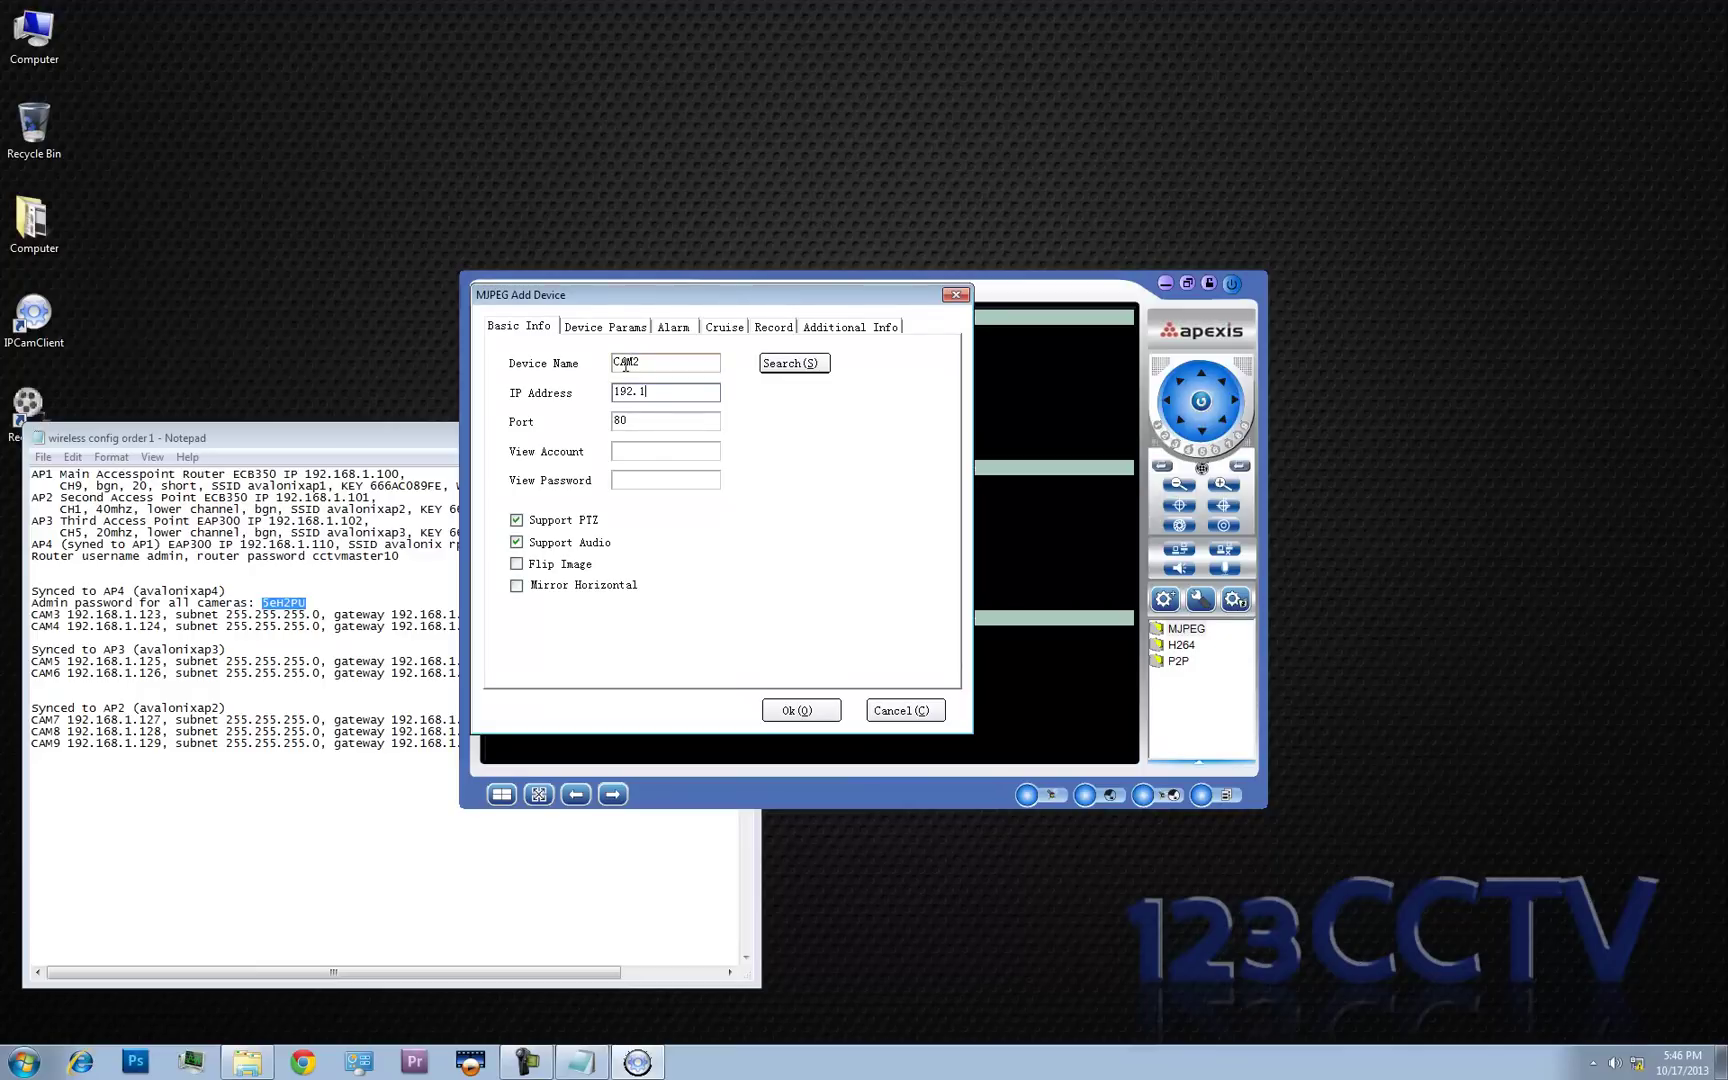
{"action": "type", "text": "68.1.124"}
Enter account admin and the camera password, untick PTZ and audio support, and save CAM2.
{"action": "key", "text": "Tab"}
{"action": "key", "text": "Tab"}
{"action": "key", "text": "Tab"}
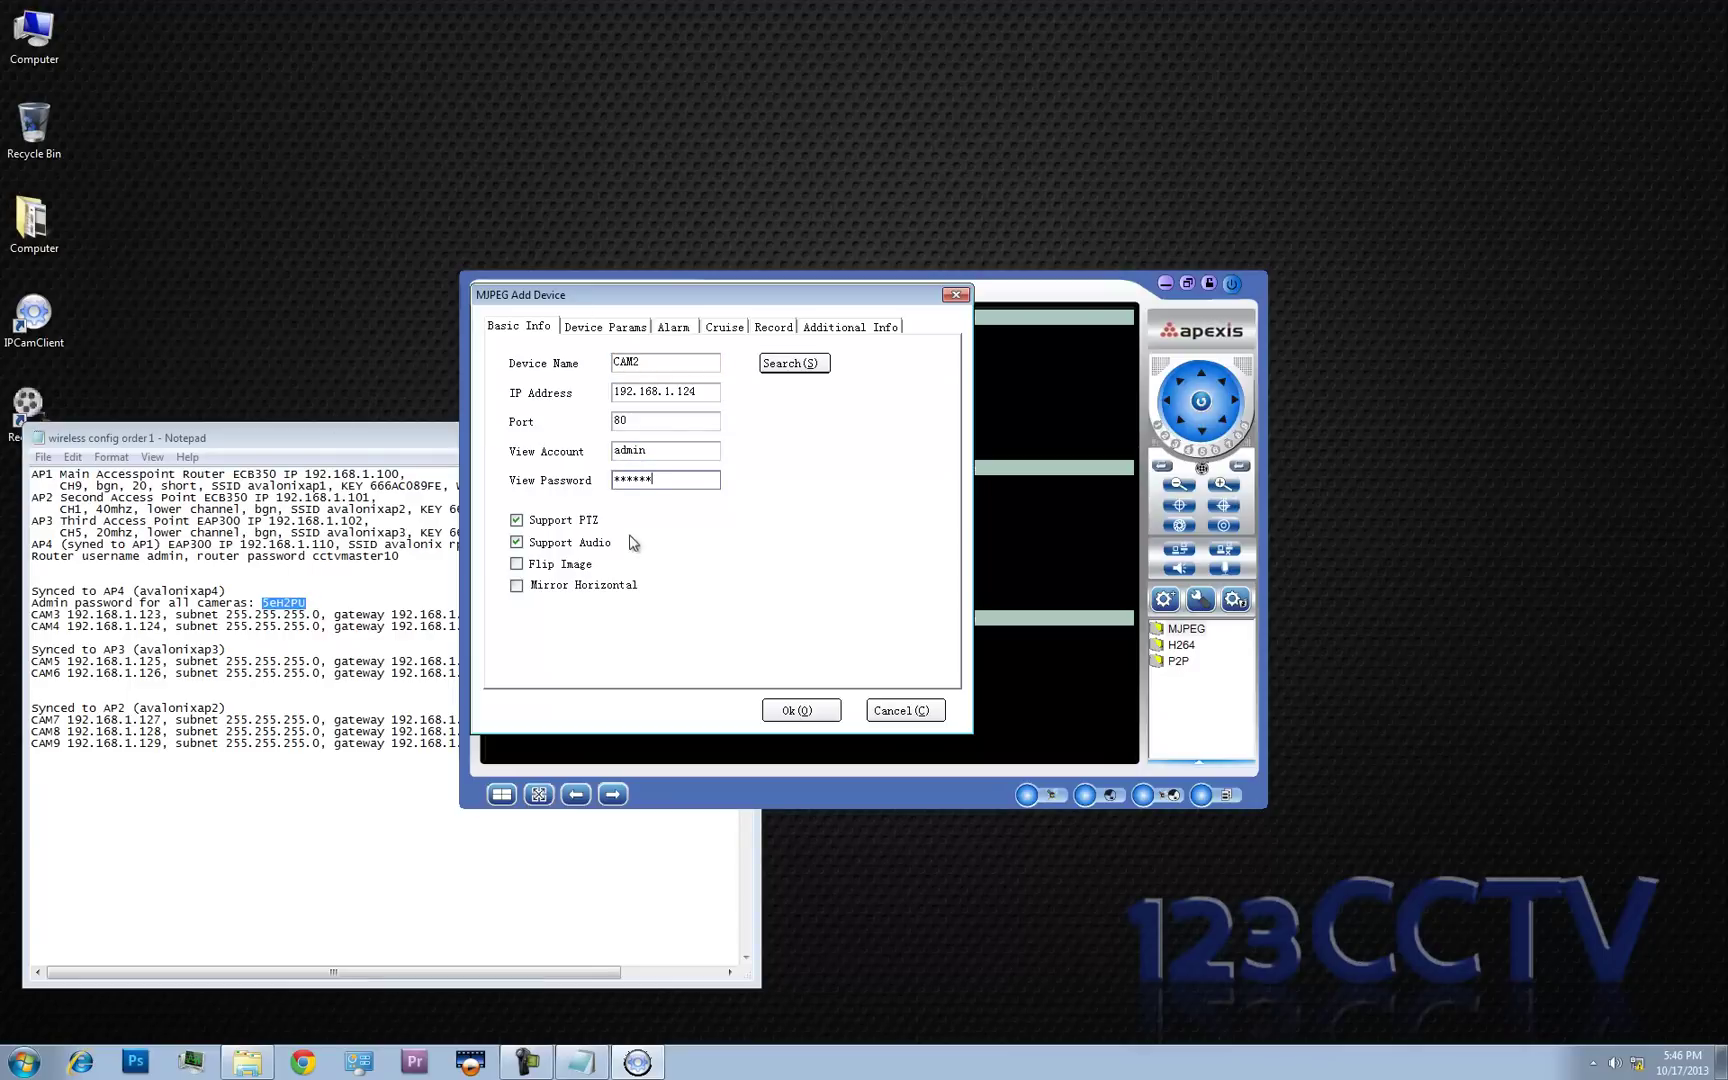
{"action": "left_click", "coordinate": [517, 520]}
{"action": "left_click", "coordinate": [516, 542]}
{"action": "left_click", "coordinate": [835, 703]}
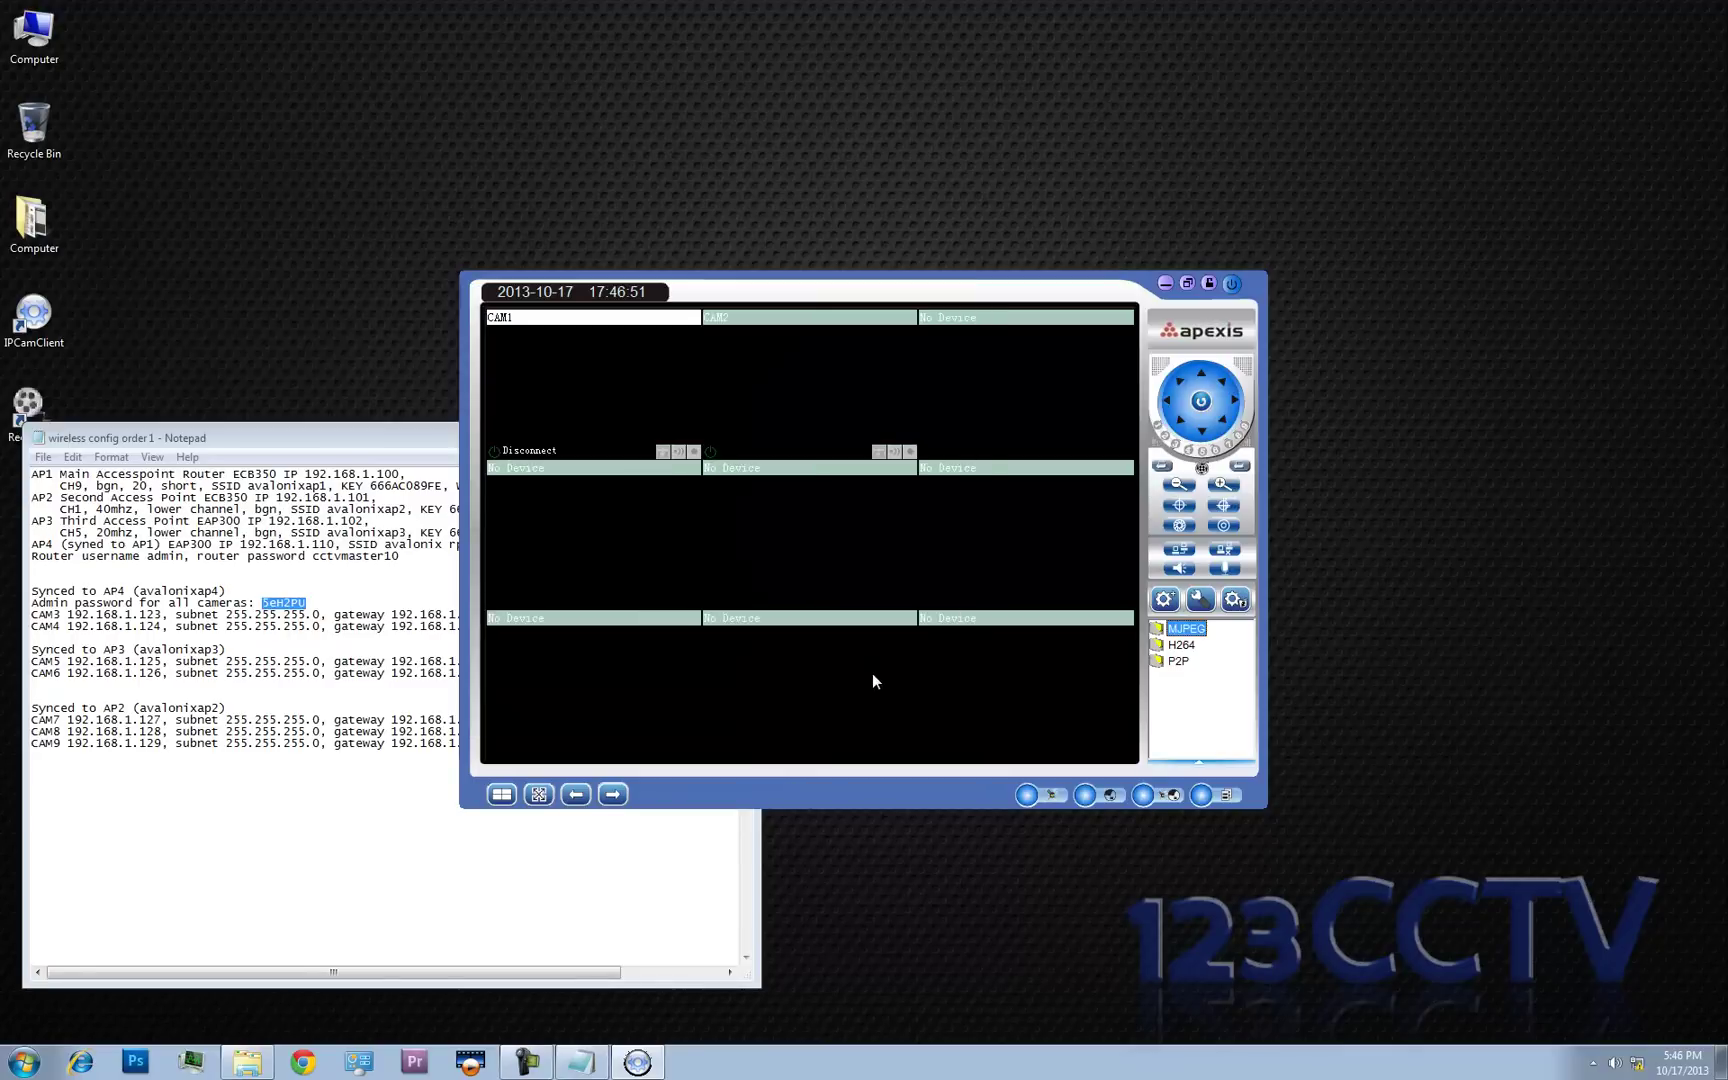
Add MJPEG device CAM3 with IP 192.168.1.125, account admin and the camera password.
{"action": "left_click", "coordinate": [1164, 599]}
{"action": "left_click", "coordinate": [810, 584]}
{"action": "left_click", "coordinate": [667, 361]}
{"action": "type", "text": "CAM3"}
{"action": "key", "text": "Tab"}
{"action": "type", "text": "192.168.1.125"}
{"action": "key", "text": "Tab"}
{"action": "key", "text": "Tab"}
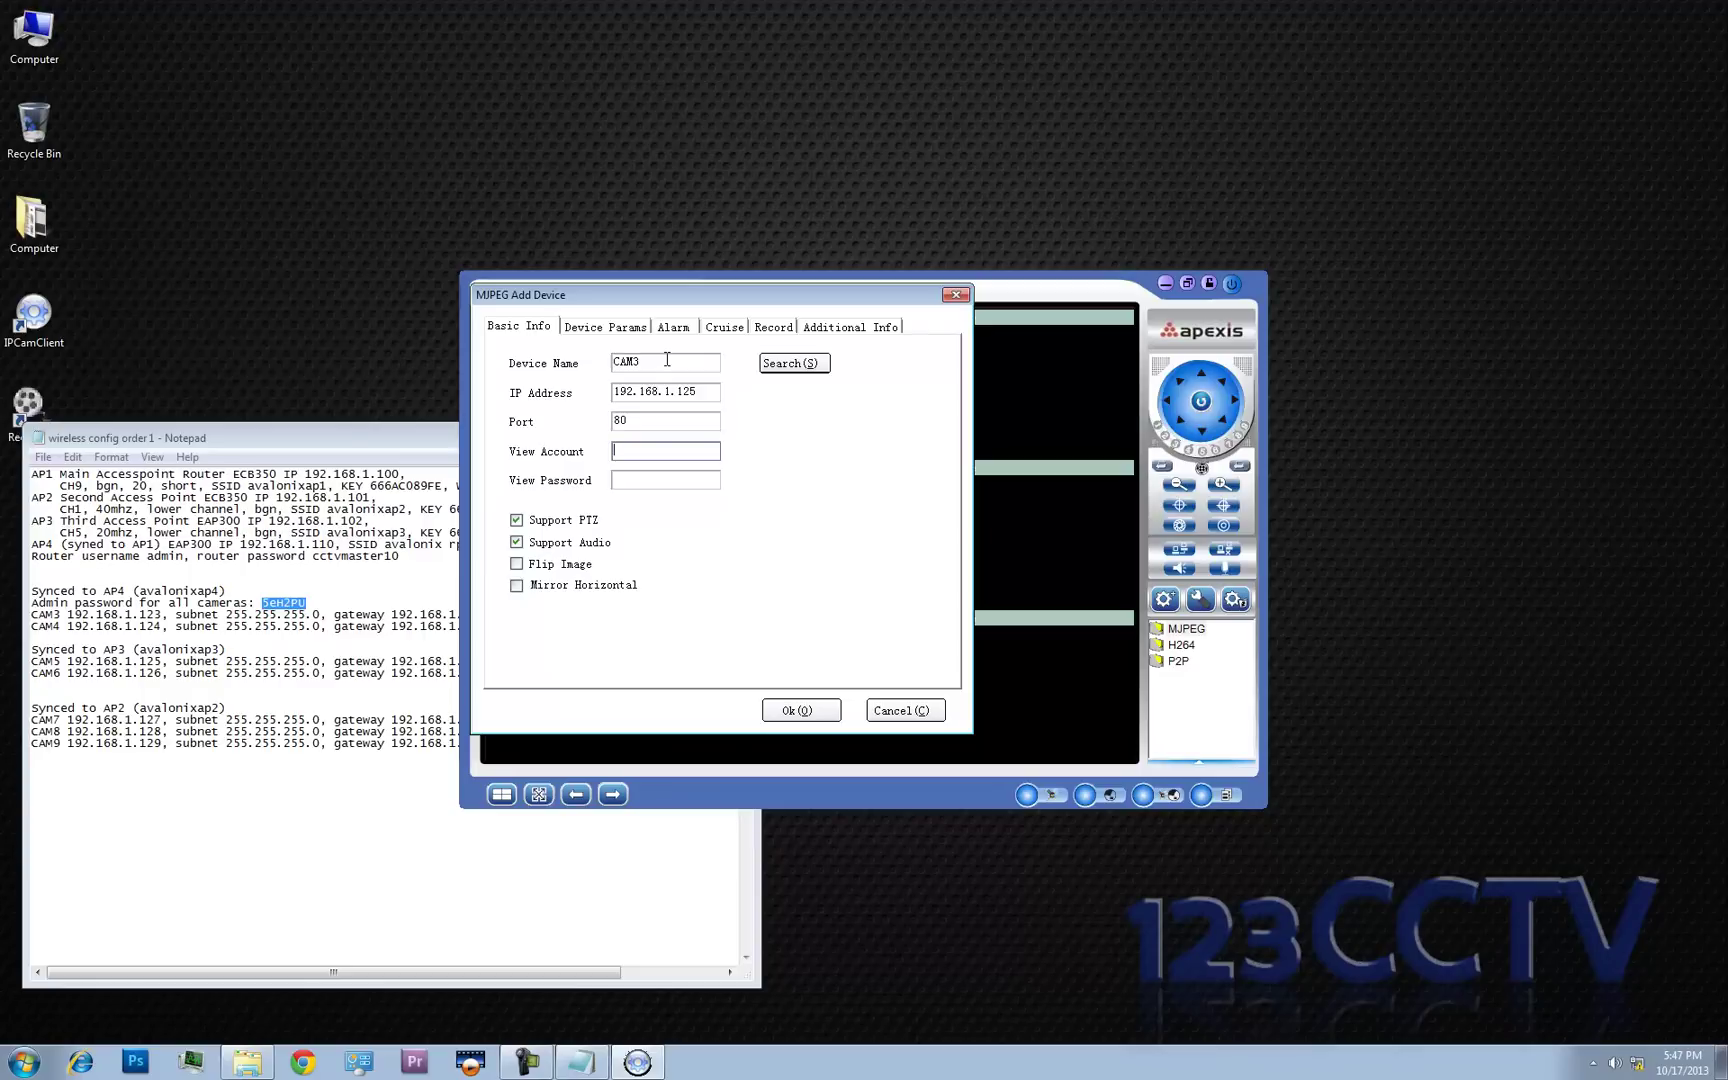
{"action": "type", "text": "admin"}
{"action": "key", "text": "Tab"}
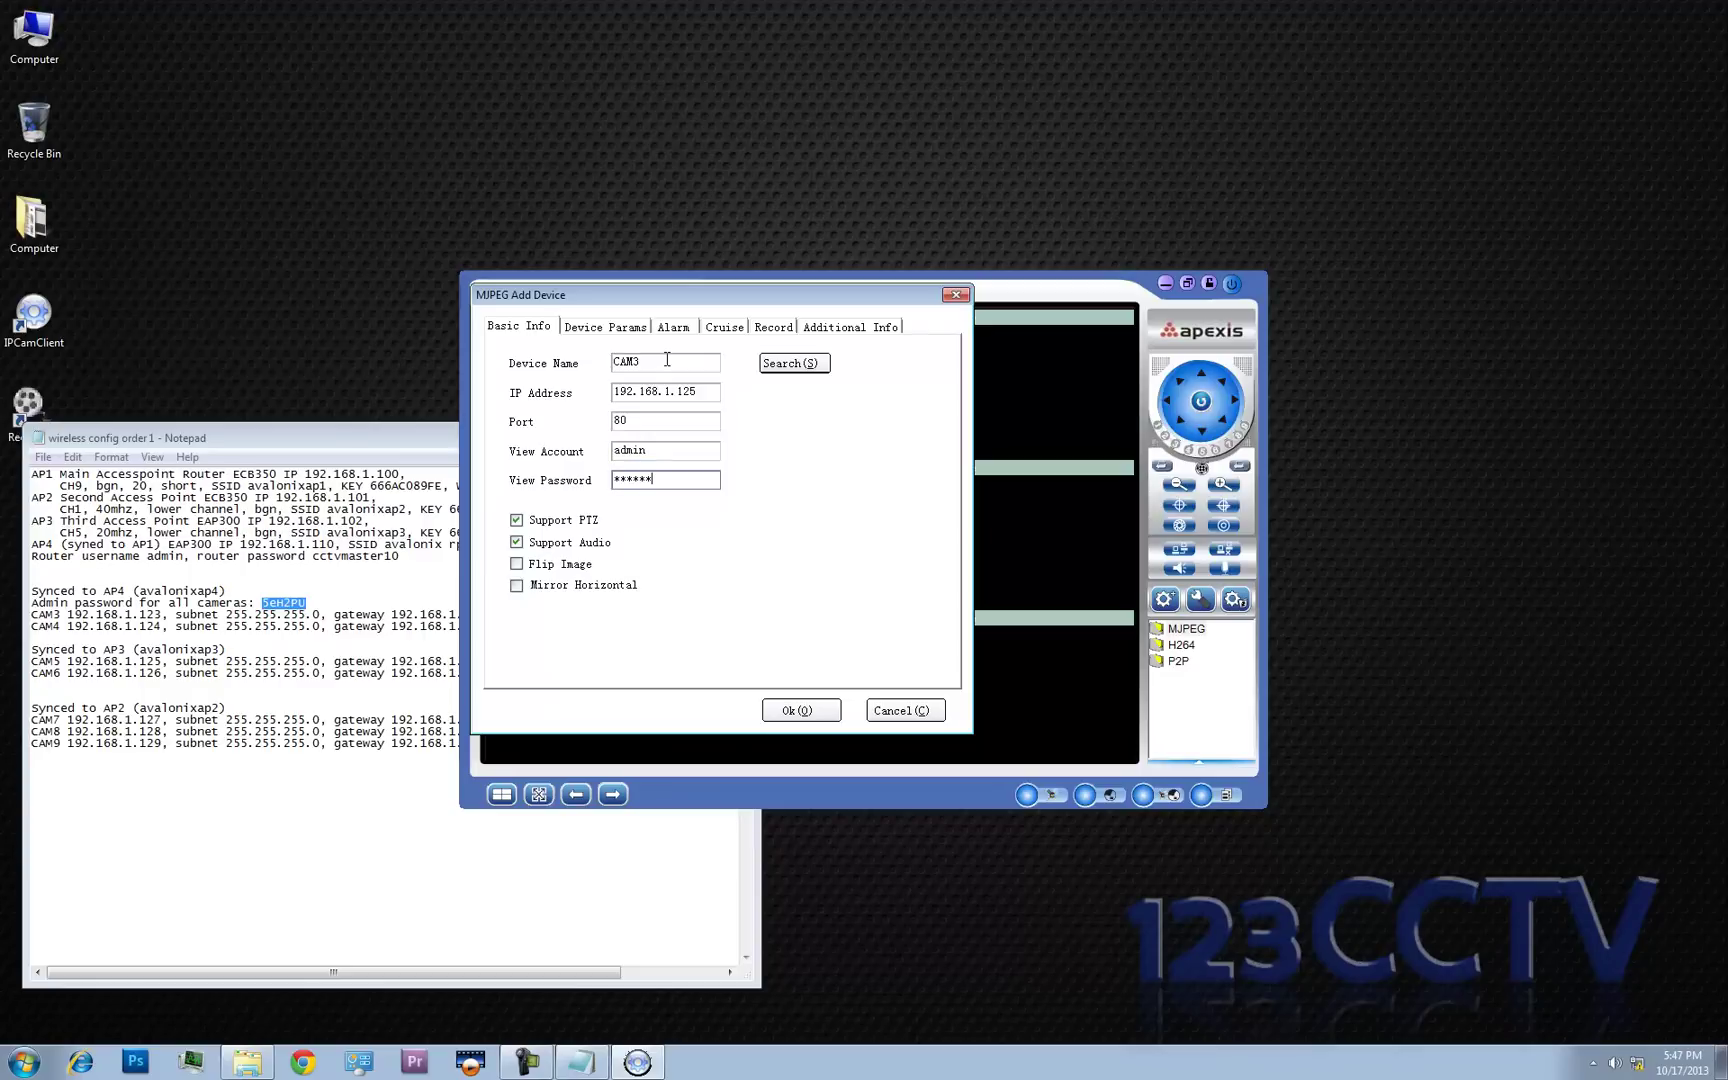
{"action": "left_click", "coordinate": [813, 708]}
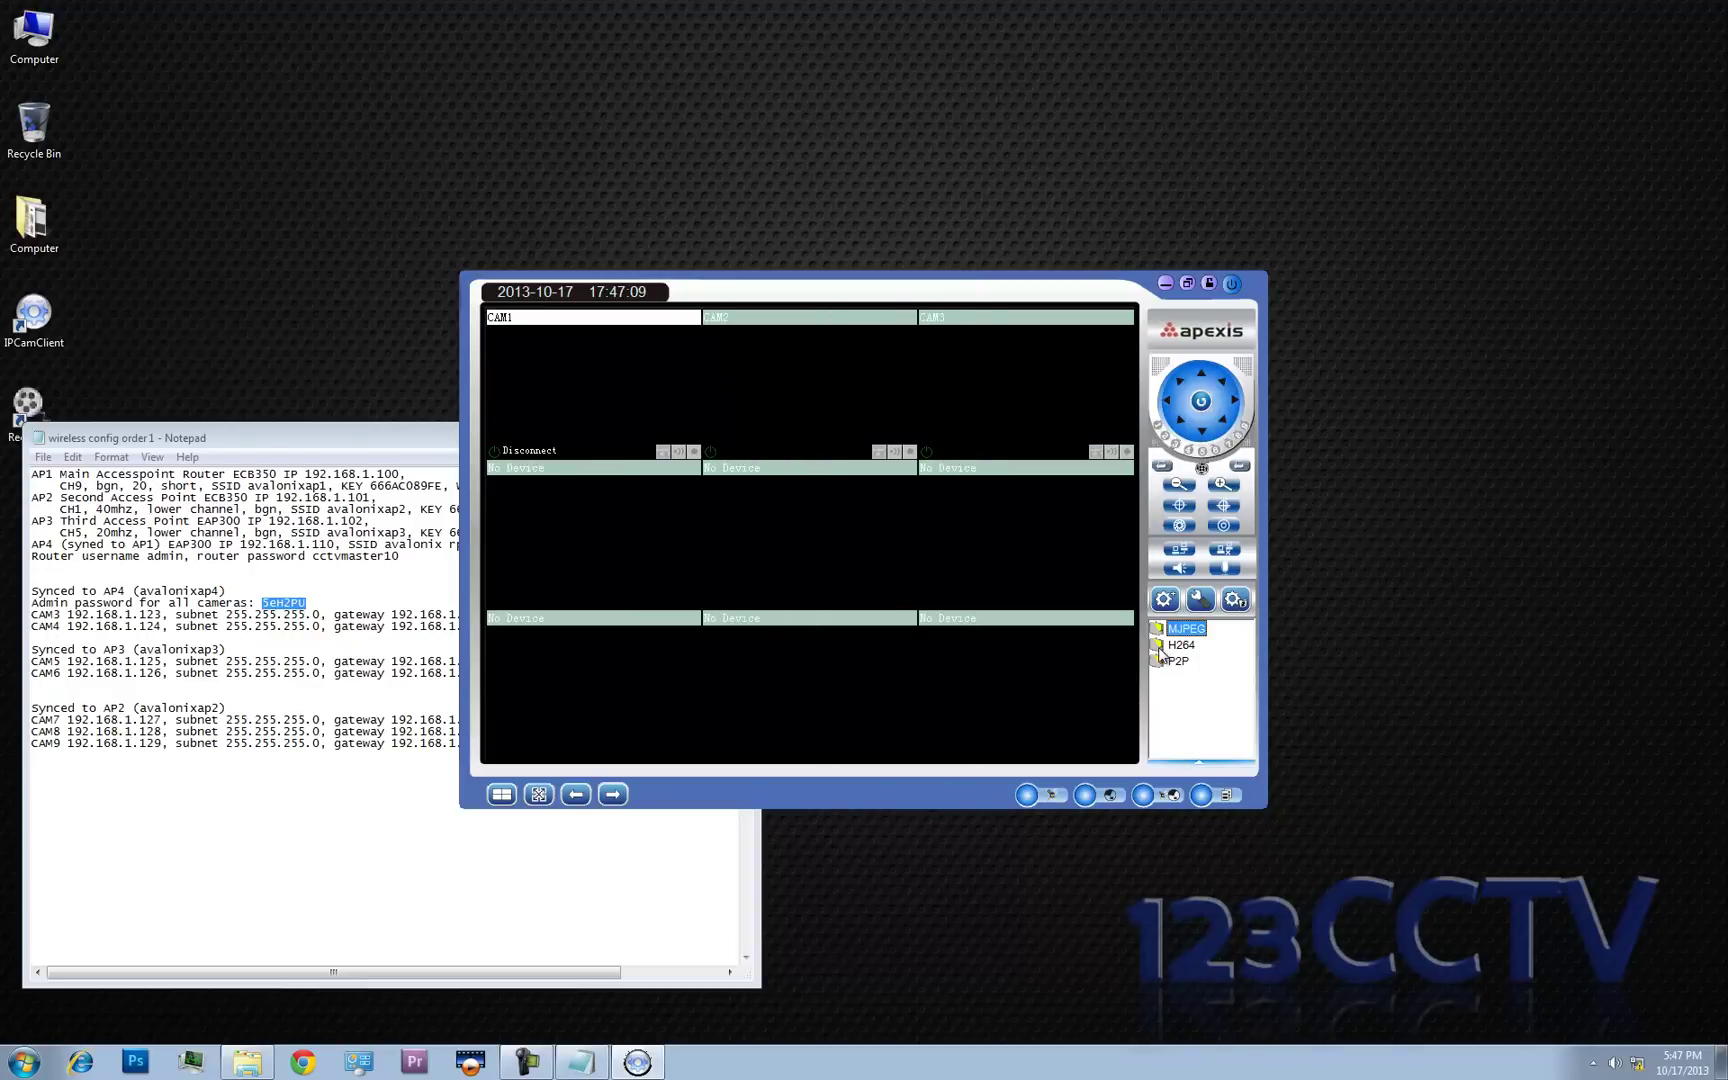
Connect CAM3, CAM2 and CAM1 from their tile menus to show live video.
{"action": "right_click", "coordinate": [977, 425]}
{"action": "left_click", "coordinate": [982, 430]}
{"action": "right_click", "coordinate": [821, 417]}
{"action": "left_click", "coordinate": [828, 428]}
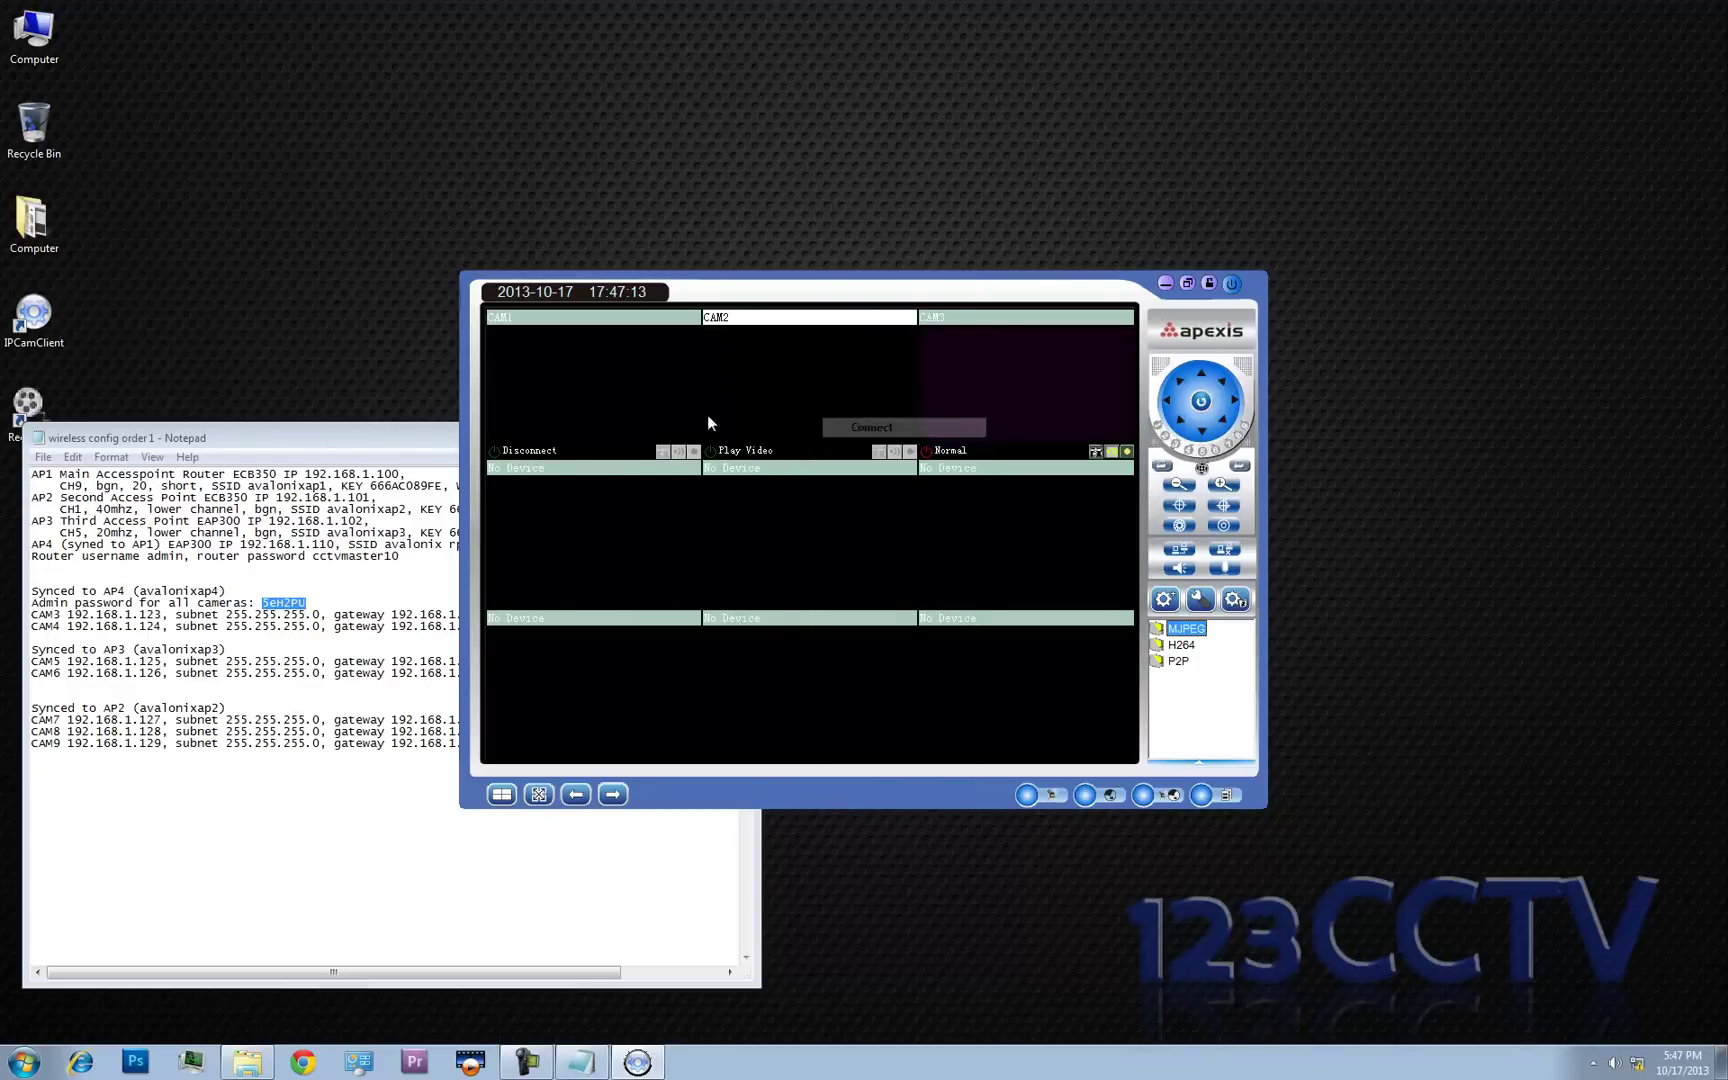
{"action": "right_click", "coordinate": [609, 398]}
{"action": "left_click", "coordinate": [618, 408]}
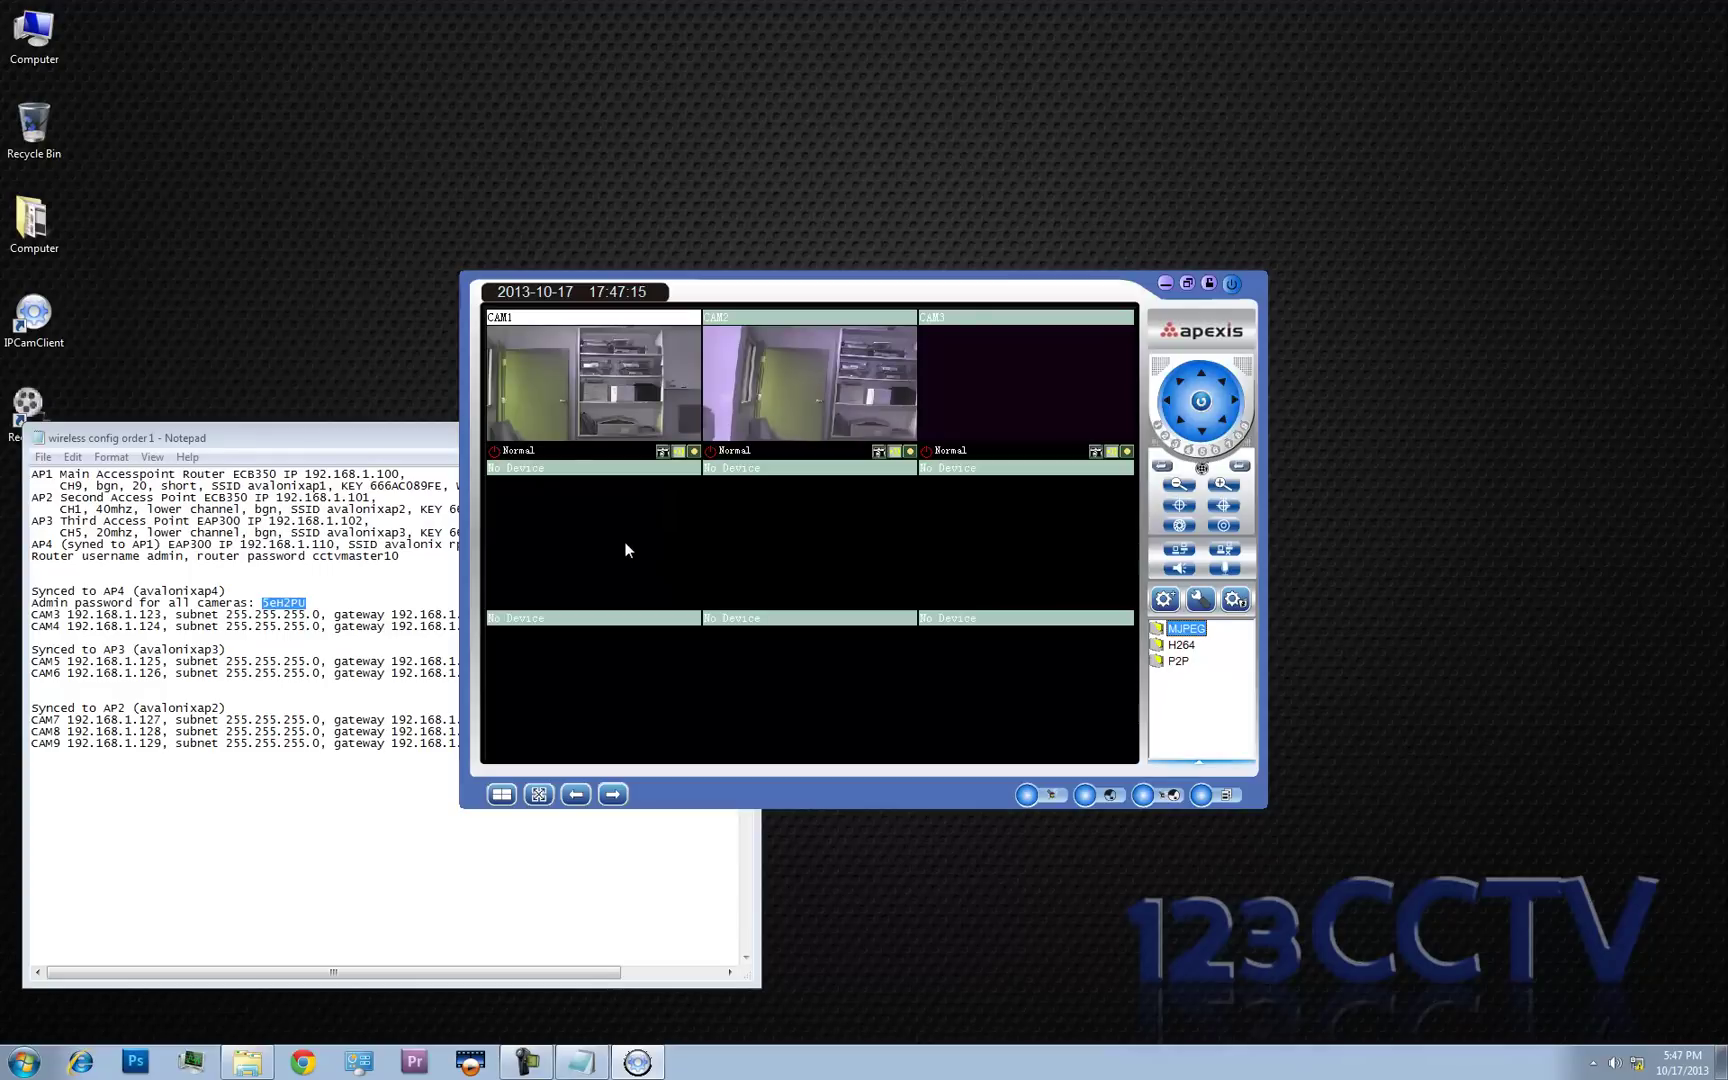
Disconnect CAM1, CAM2 and CAM3 so all three tiles read Disconnect.
{"action": "right_click", "coordinate": [603, 399]}
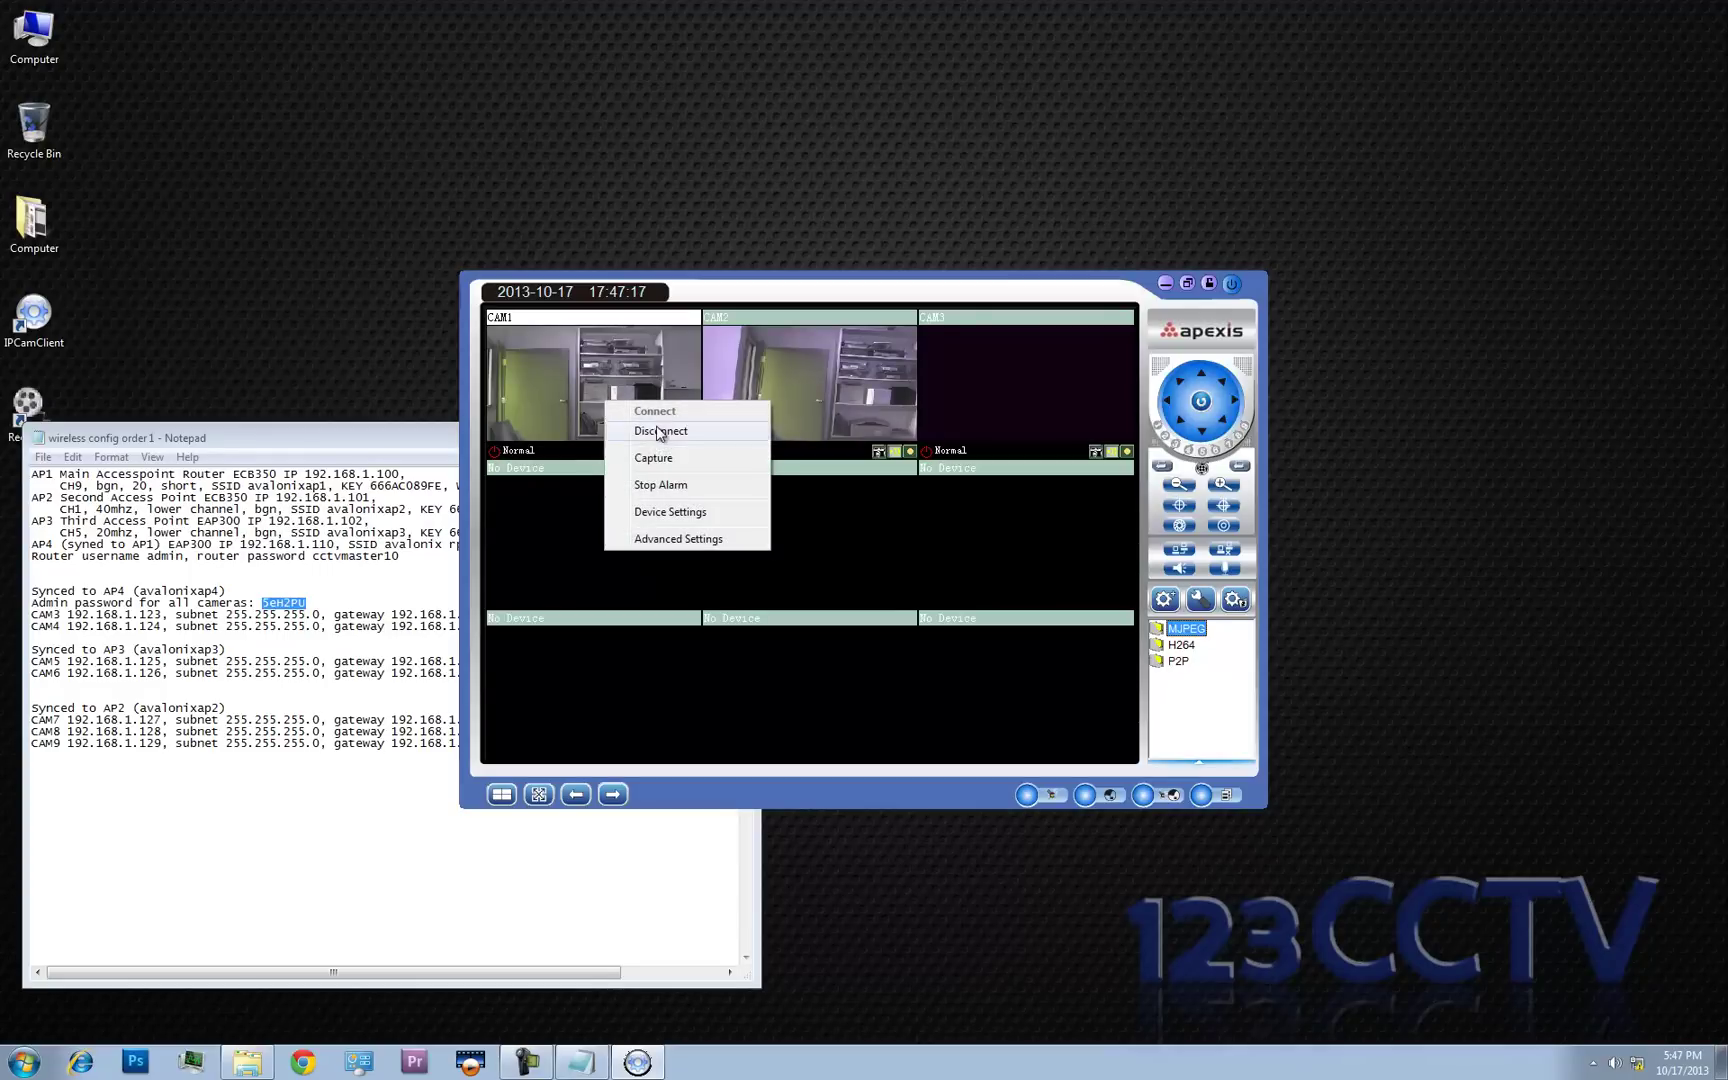
{"action": "left_click", "coordinate": [632, 431]}
{"action": "right_click", "coordinate": [889, 406]}
{"action": "left_click", "coordinate": [968, 431]}
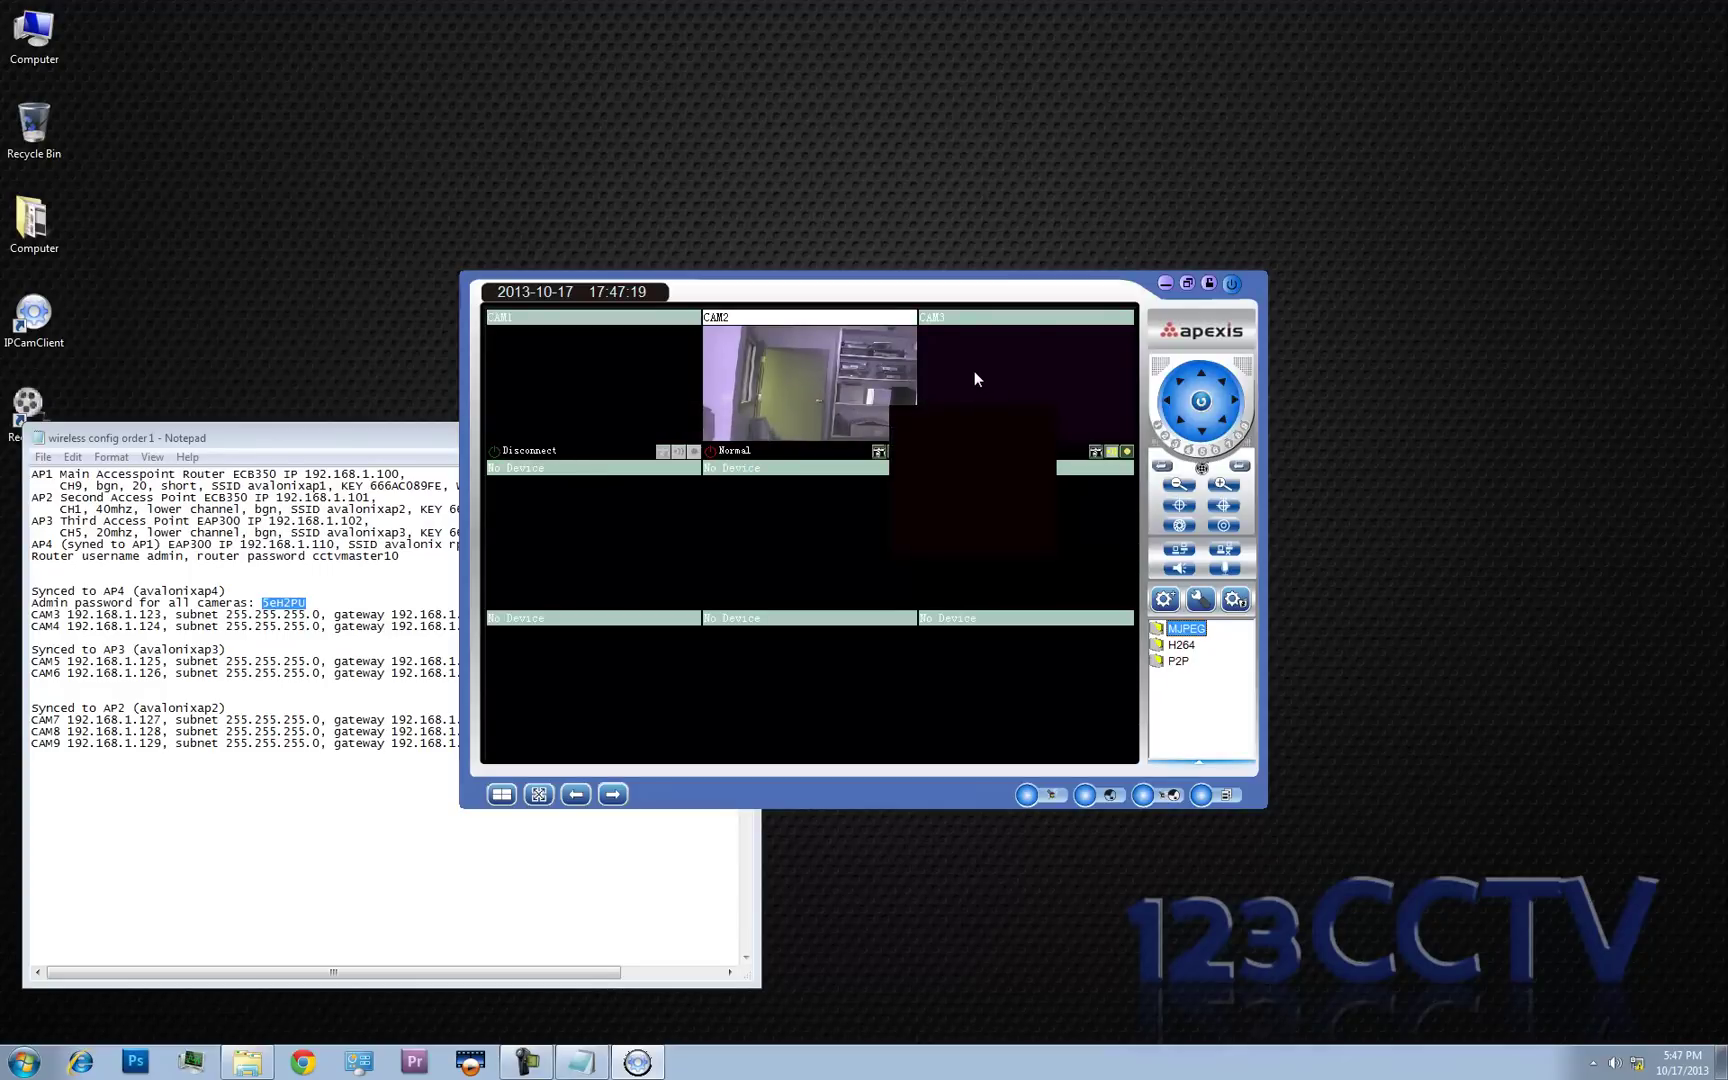
{"action": "right_click", "coordinate": [973, 371]}
{"action": "left_click", "coordinate": [994, 408]}
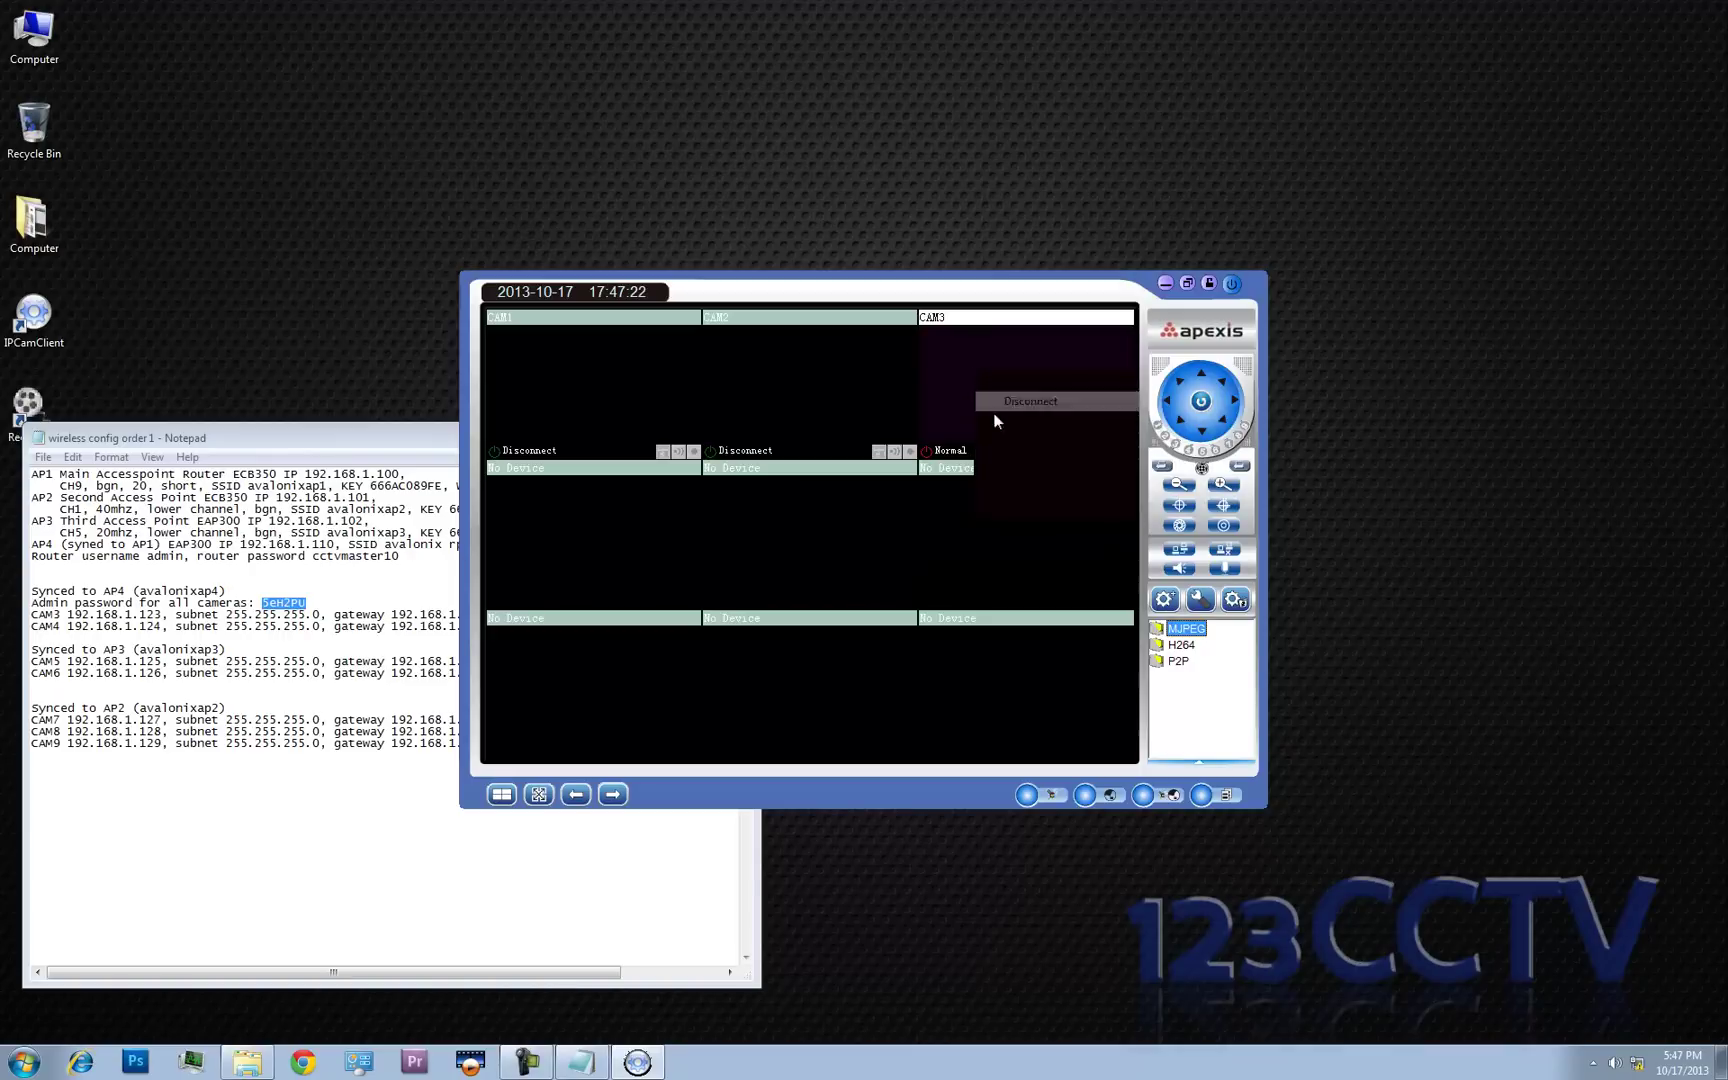
Open a blank MJPEG Add Device form from the MJPEG group menu.
{"action": "right_click", "coordinate": [1180, 634]}
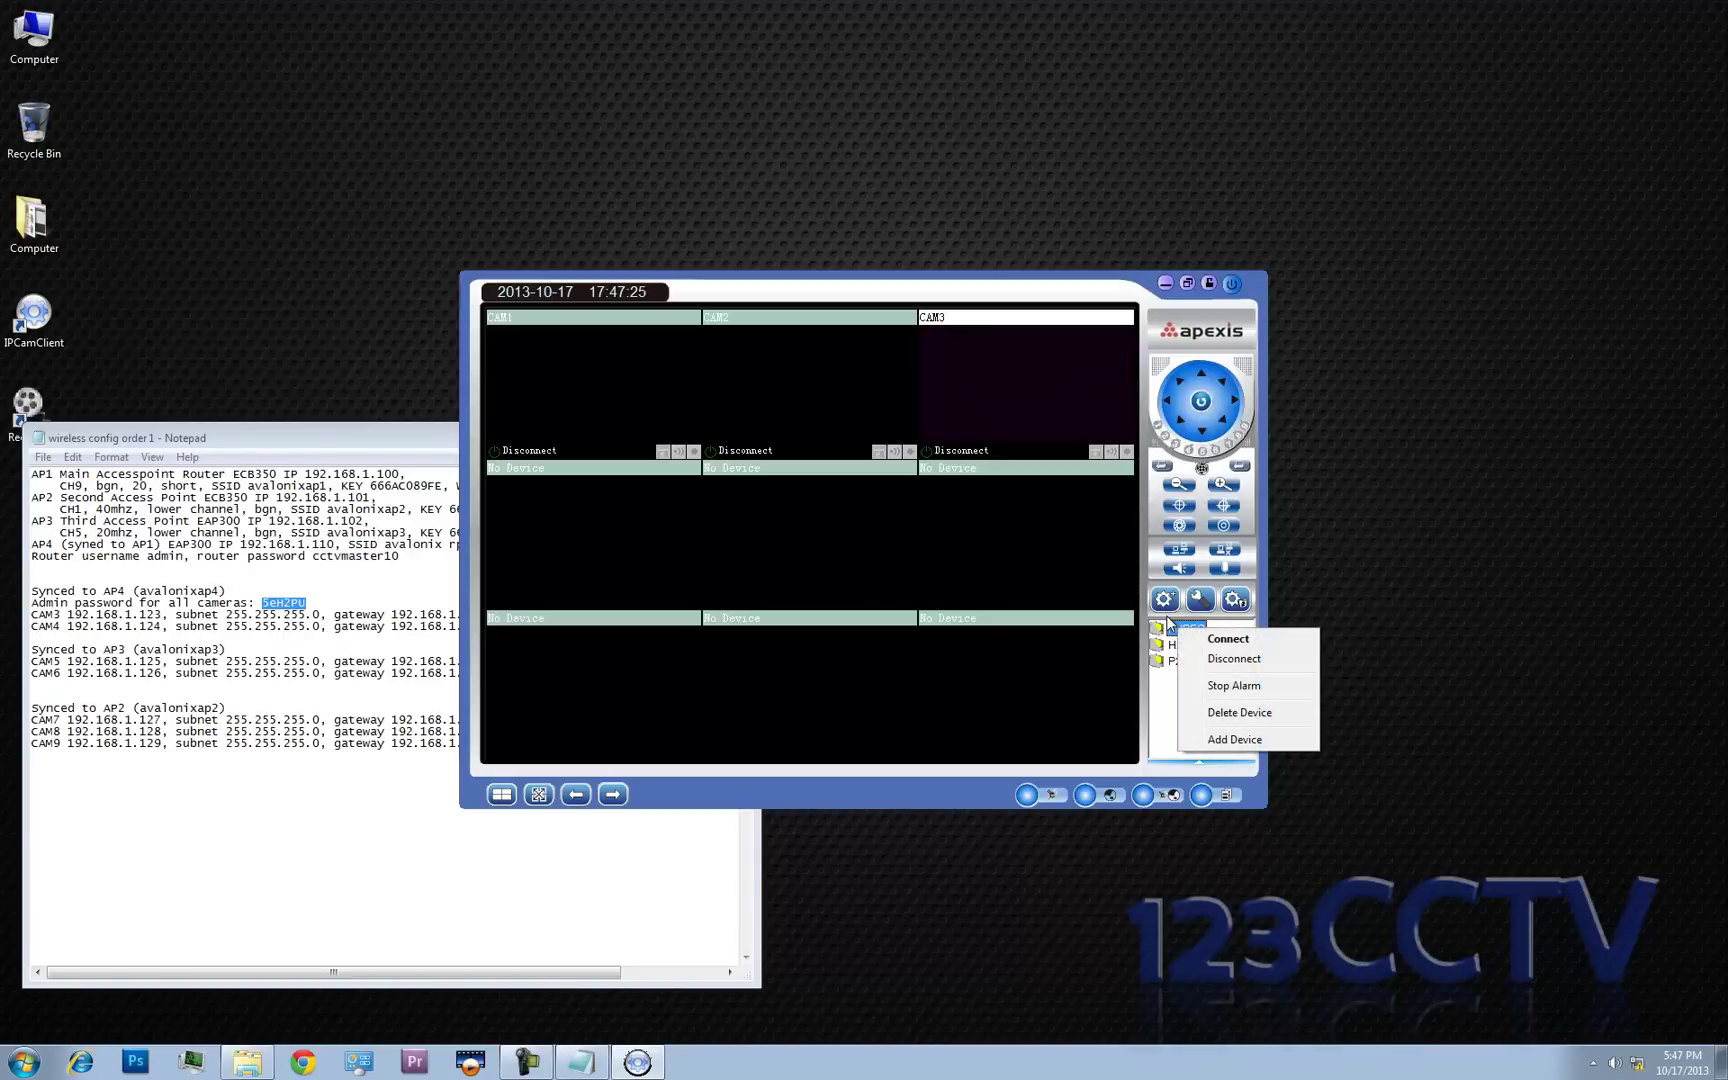
{"action": "left_click", "coordinate": [1162, 598]}
{"action": "left_click", "coordinate": [810, 583]}
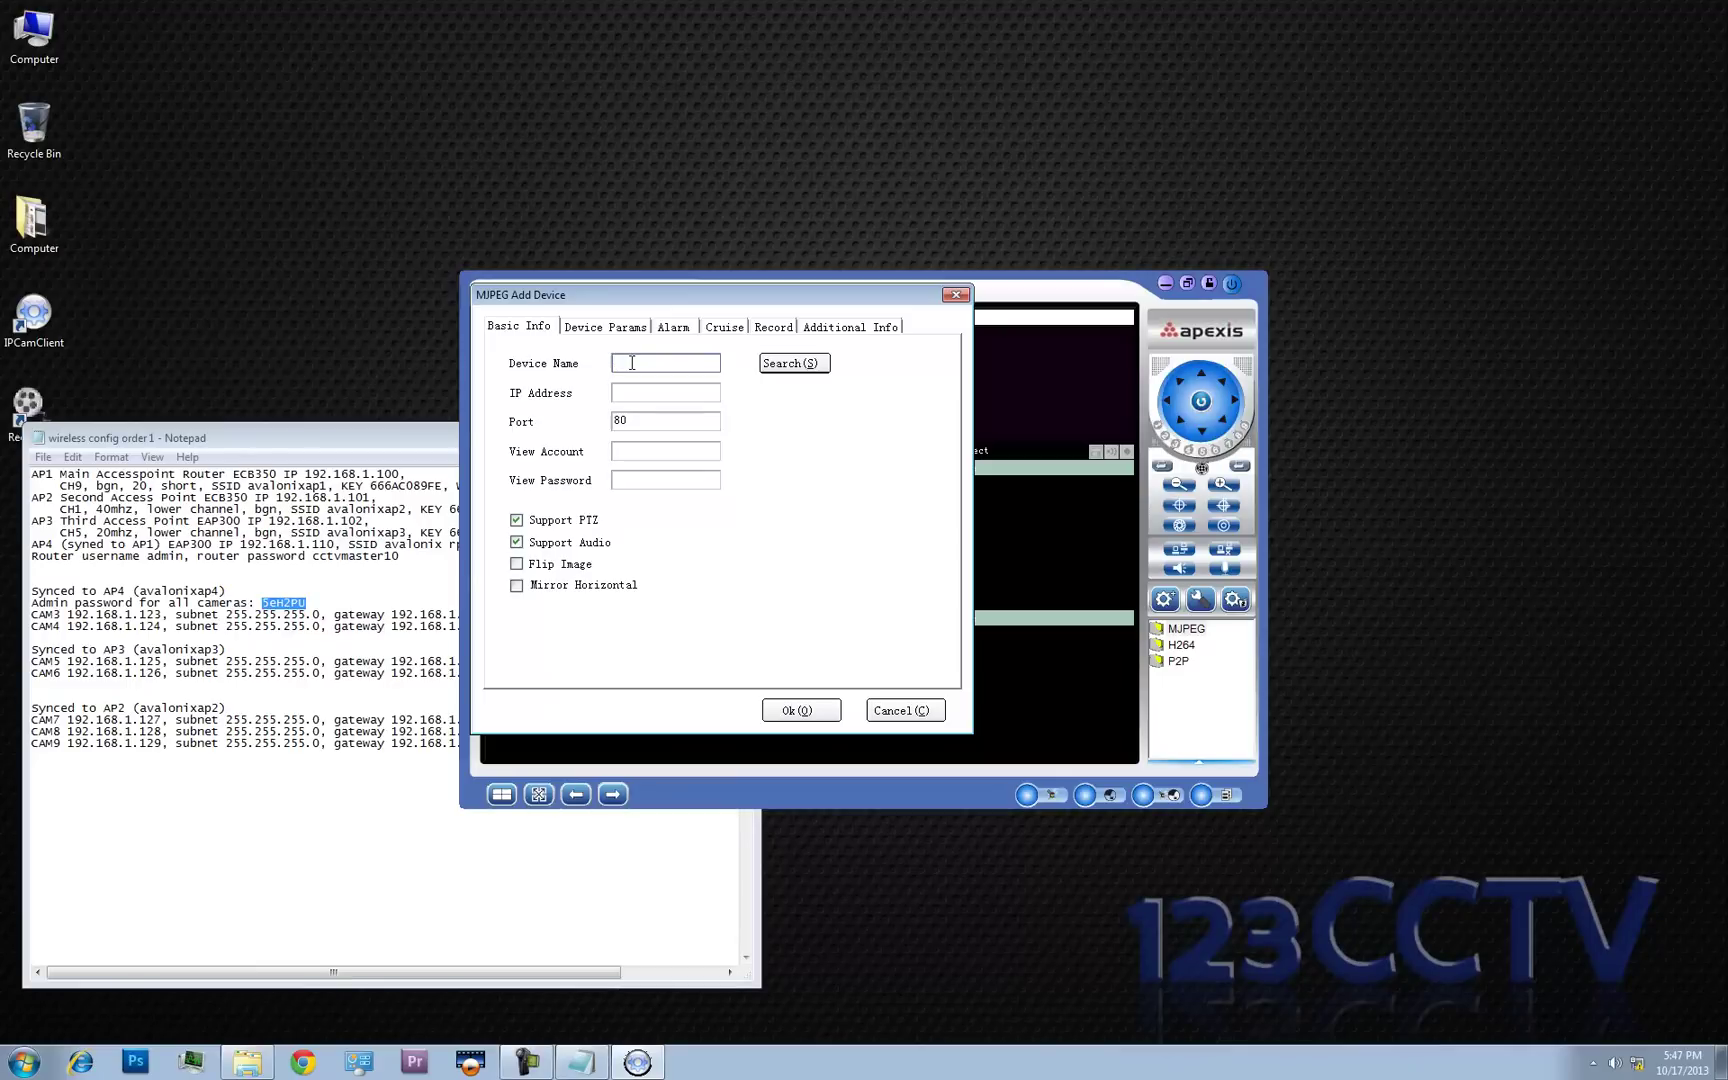